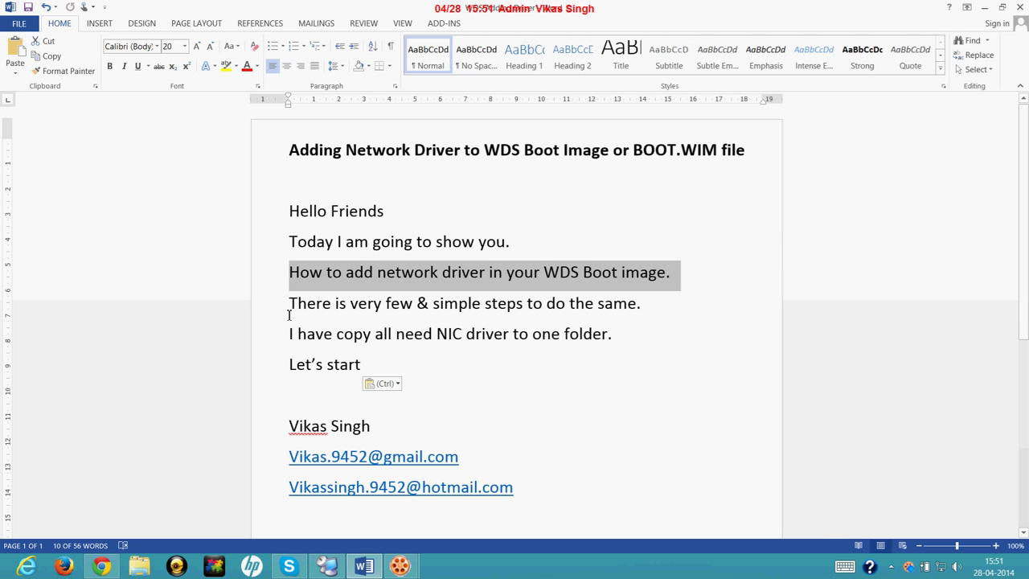
Step: Switch from the Word notes to the WDS Server session in Remote Desktop Connection Manager and clear its desktop of Server Manager
drag(289, 307, 642, 307)
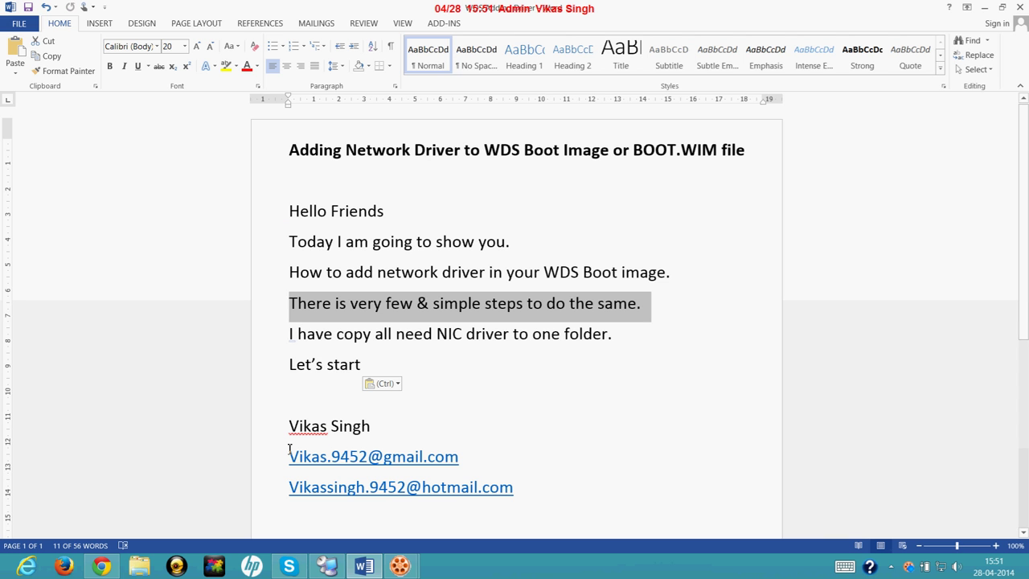
click(326, 566)
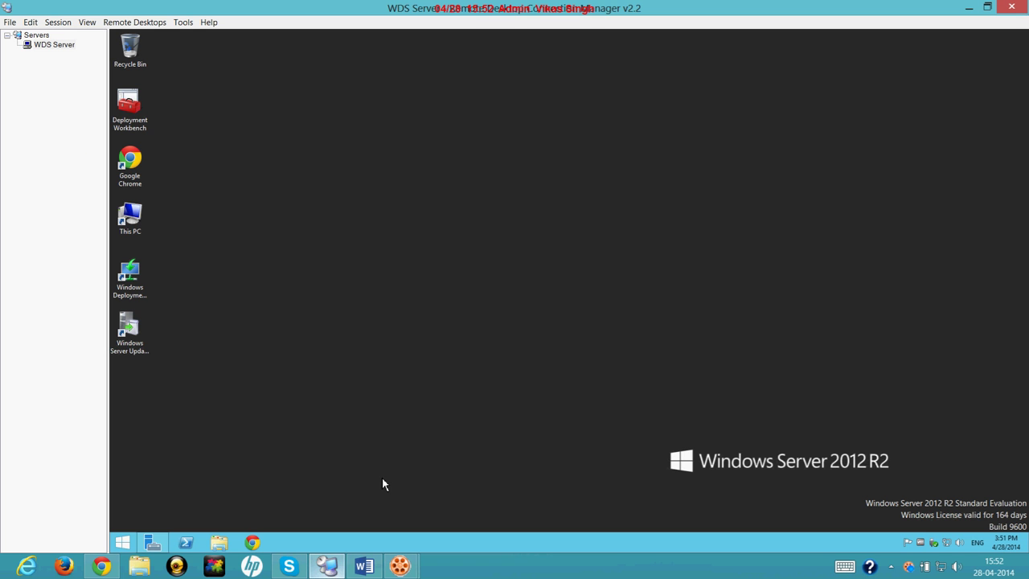
click(152, 542)
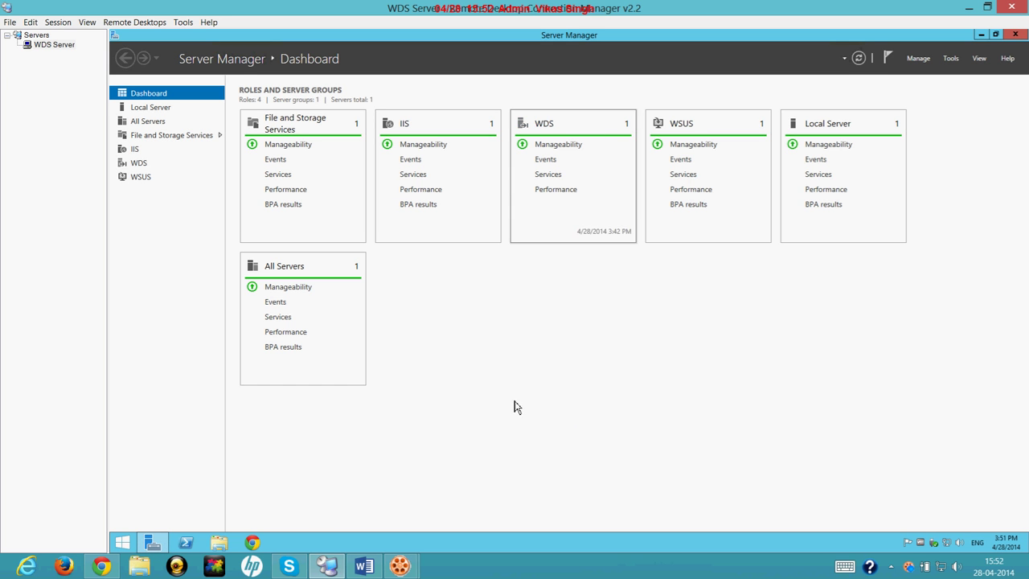
click(152, 542)
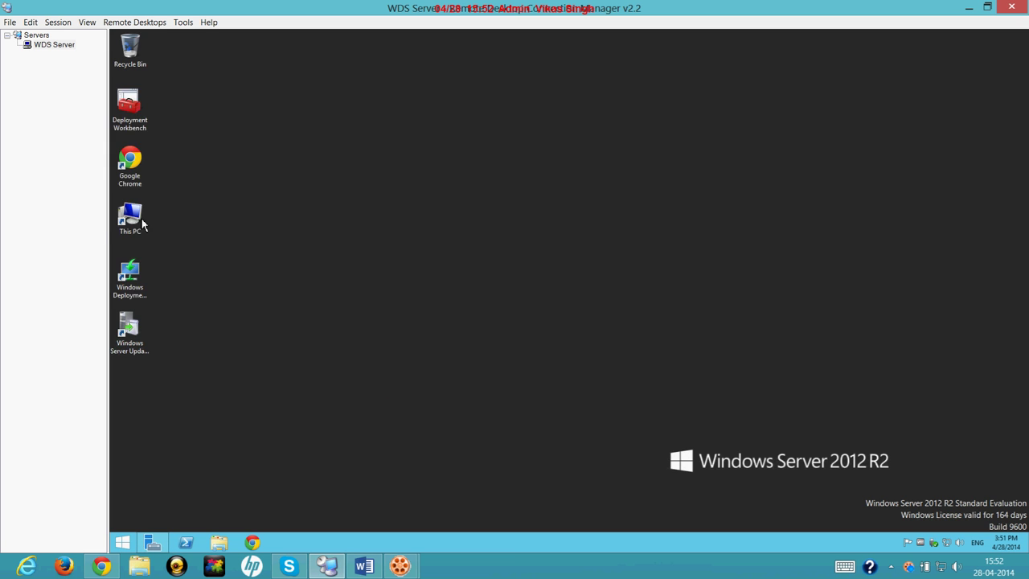
Step: Open the Windows Deployment Services console and expand the SPA-WDS01 server
double_click(129, 273)
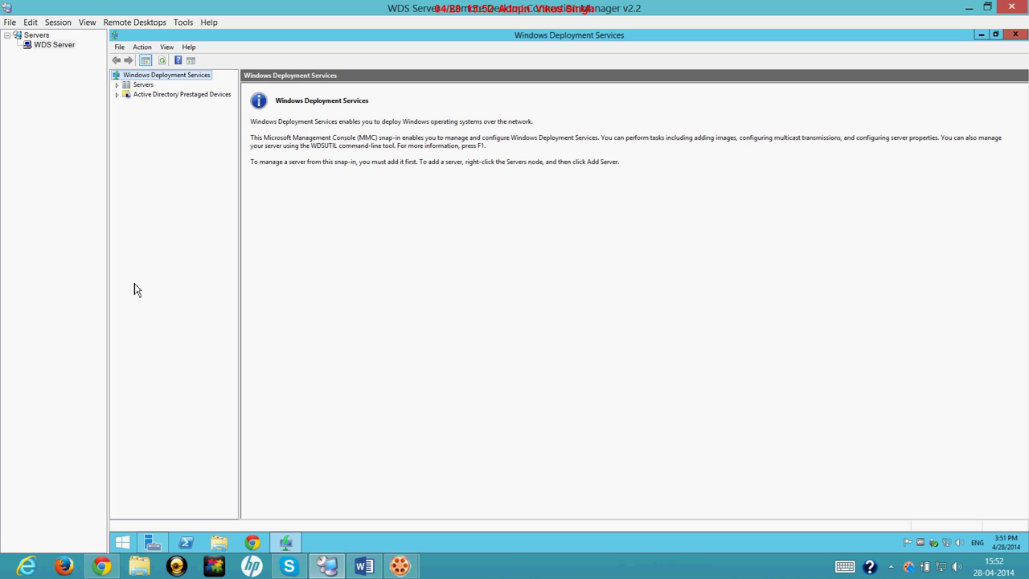
click(117, 86)
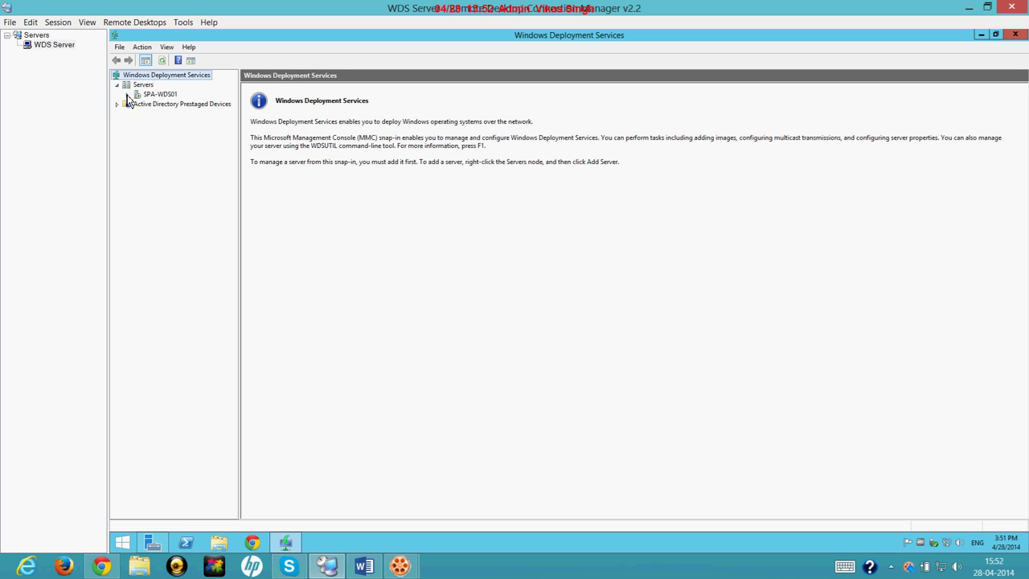
click(127, 95)
click(163, 94)
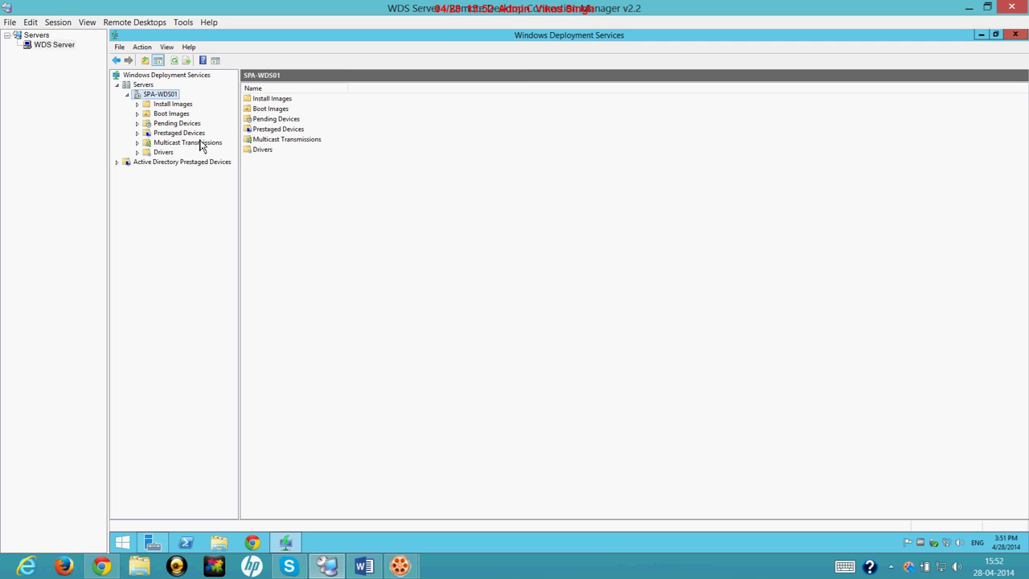
Step: Review the install image groups and the boot images of SPA-WDS01
double_click(176, 106)
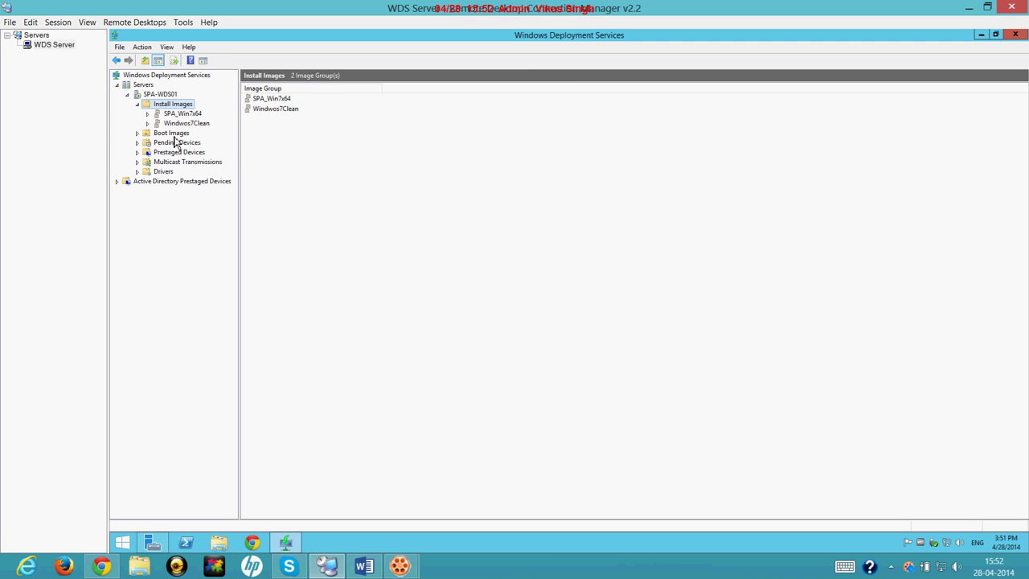
click(175, 135)
click(137, 104)
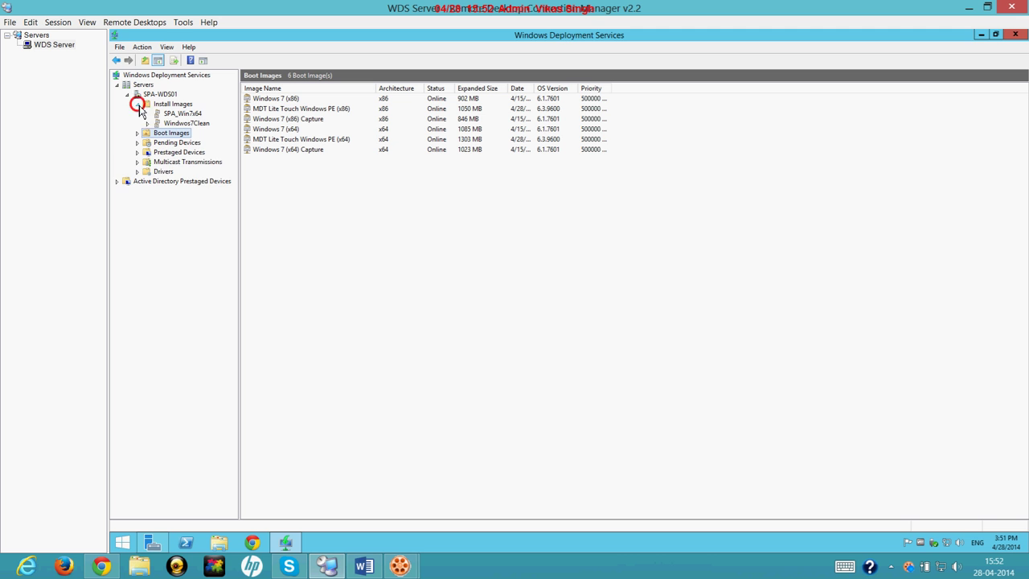
click(326, 213)
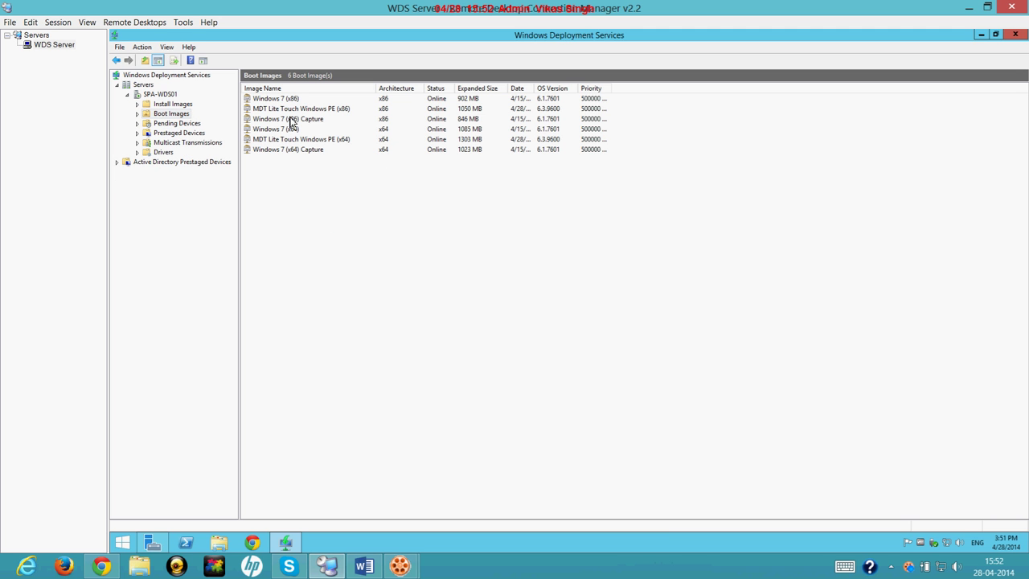
Step: Switch to Word to read the note about copying the NIC drivers to one folder, and return to the WDS Server session
click(364, 566)
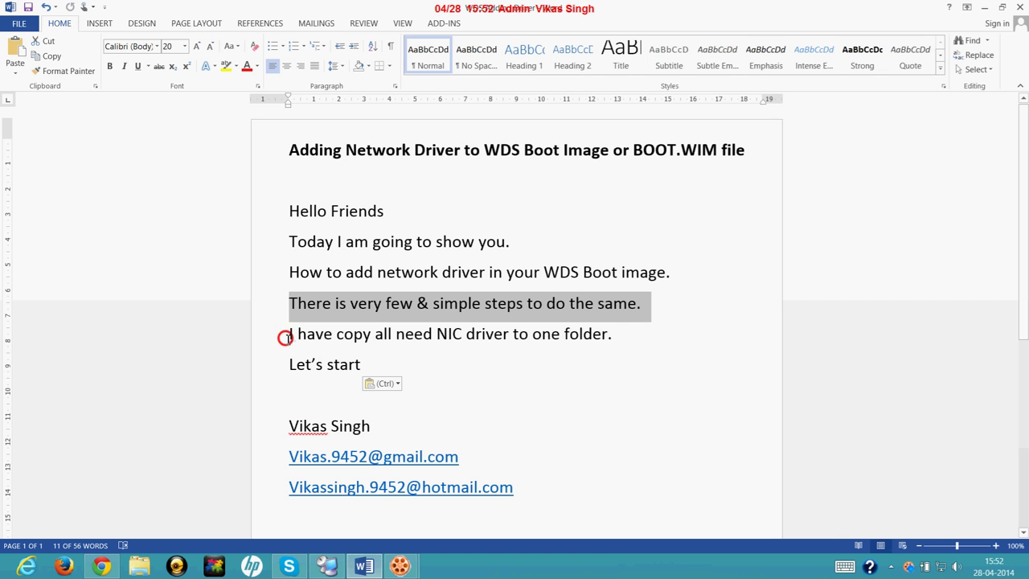
drag(285, 337, 627, 340)
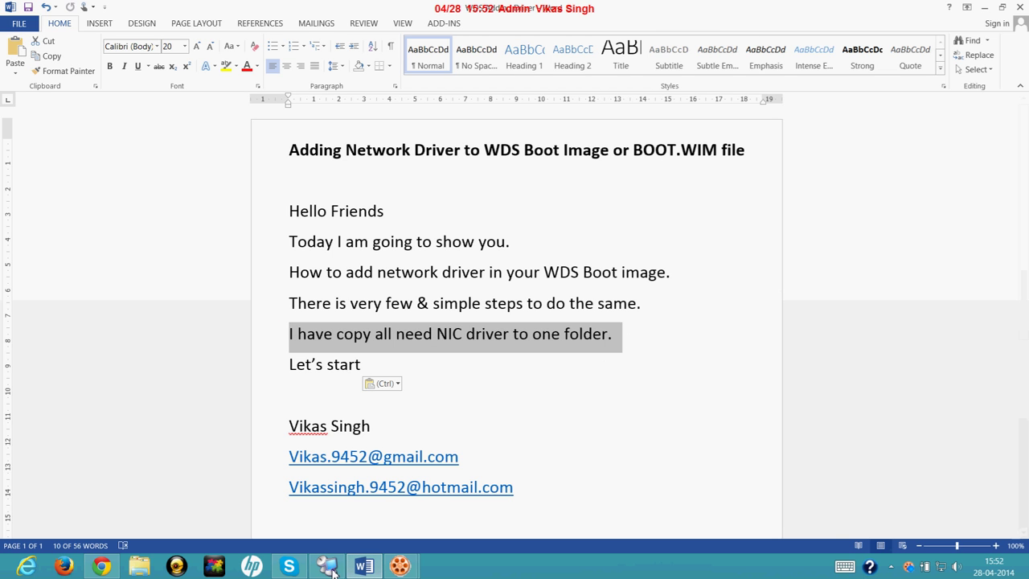
click(330, 567)
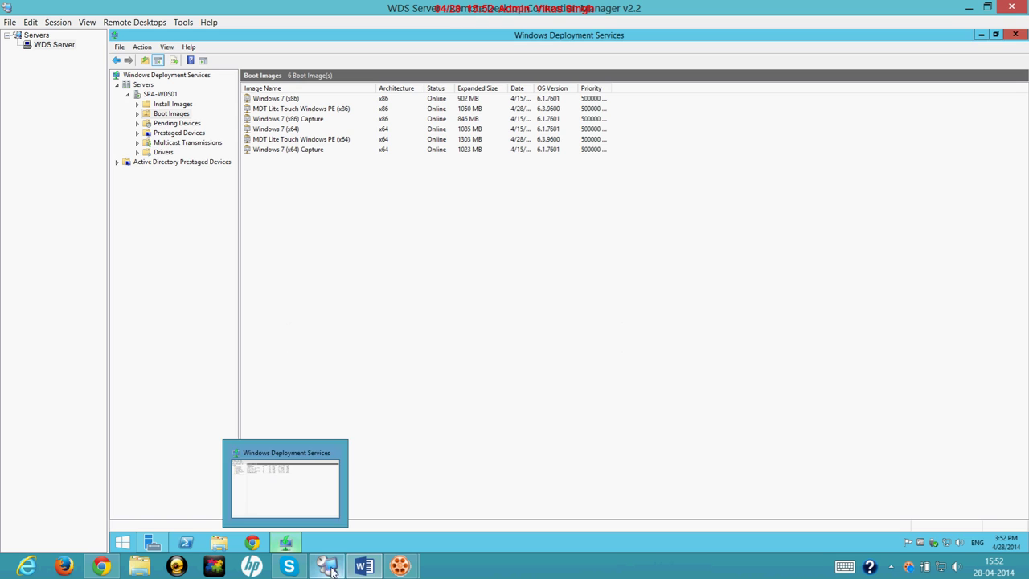
Step: Open the Temp folder on the server's DATA (D:) drive in a maximized File Explorer window
click(219, 543)
click(652, 167)
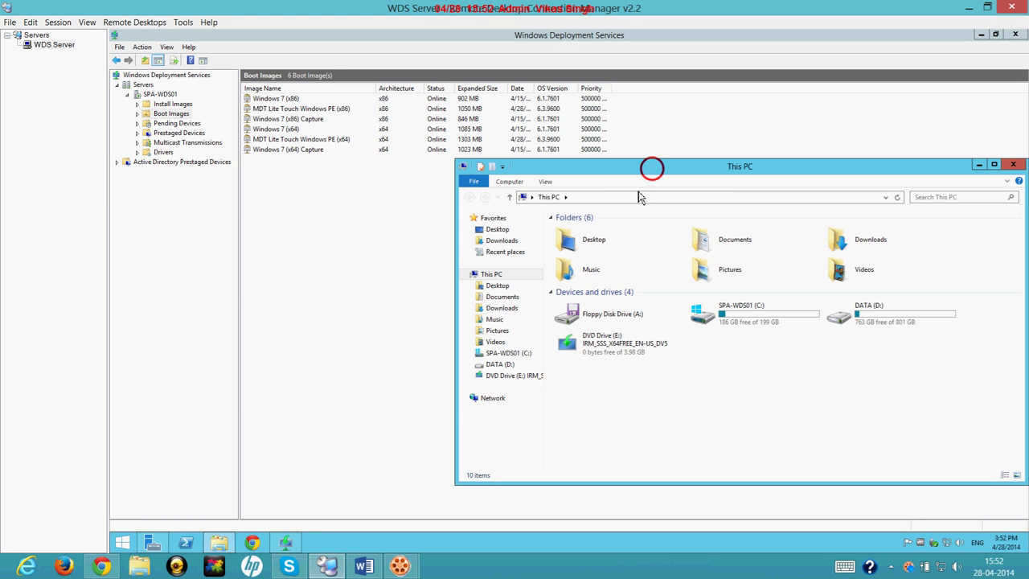
double_click(675, 169)
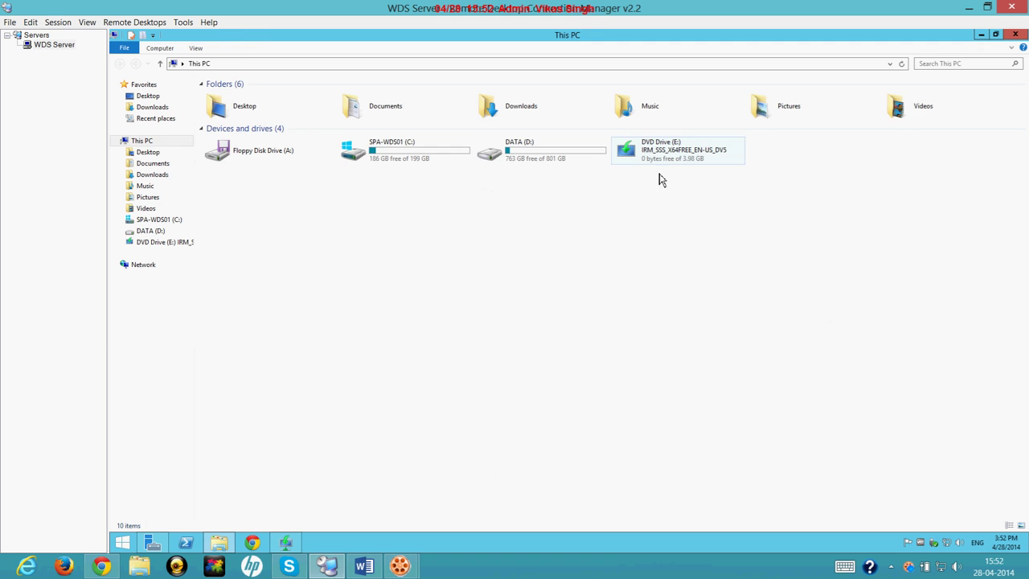
double_click(491, 160)
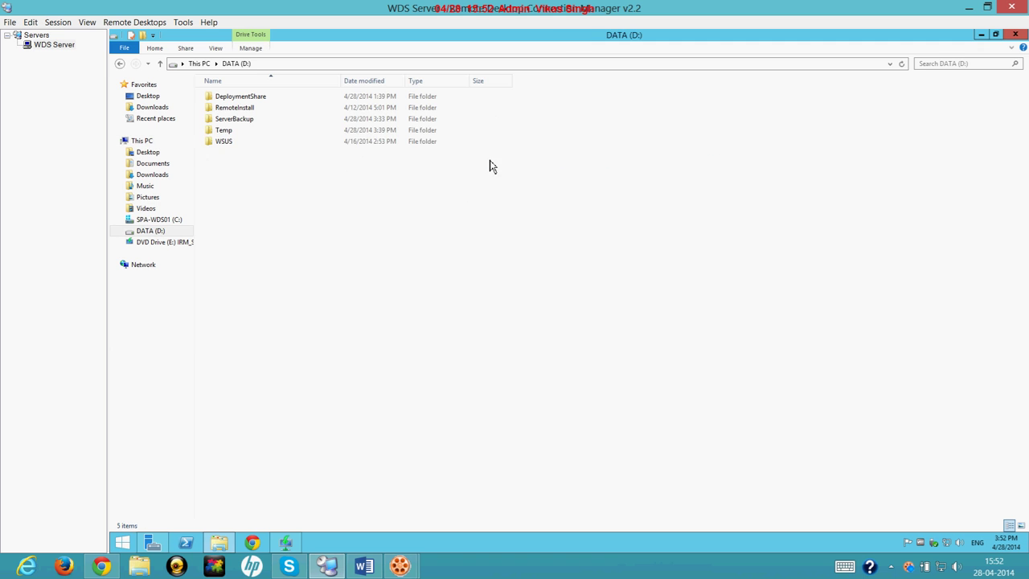
click(225, 131)
click(225, 131)
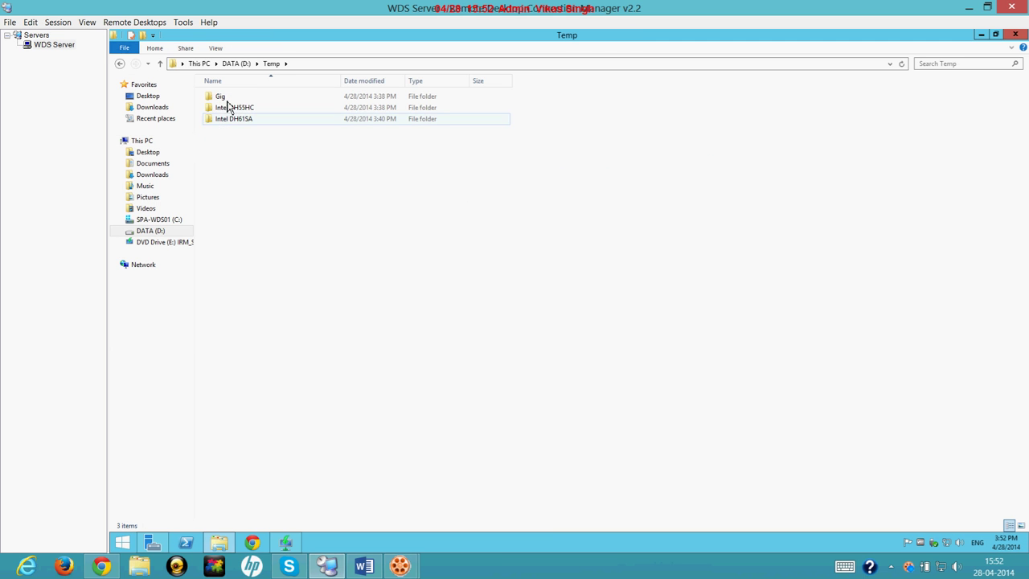
Step: Examine the network driver folders Gig, Intel DH55HC and Intel DH61SA in Temp, and minimize File Explorer
click(227, 118)
click(230, 156)
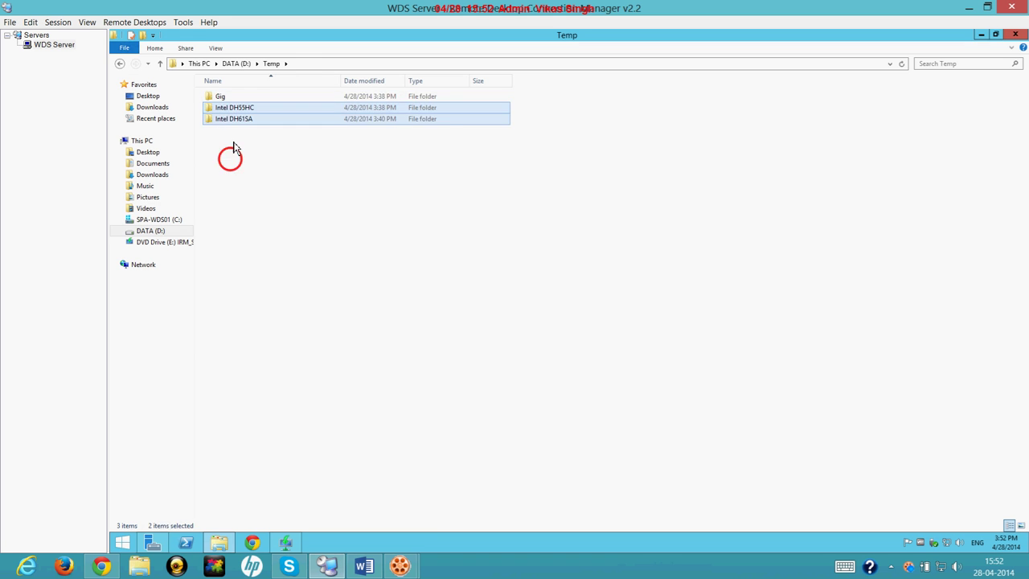
double_click(223, 97)
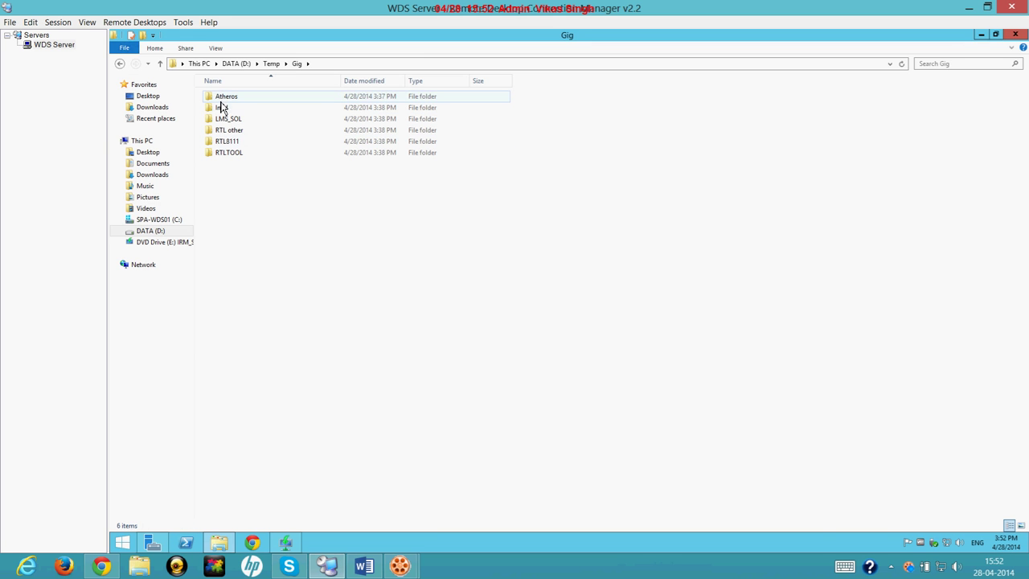
click(224, 98)
click(119, 63)
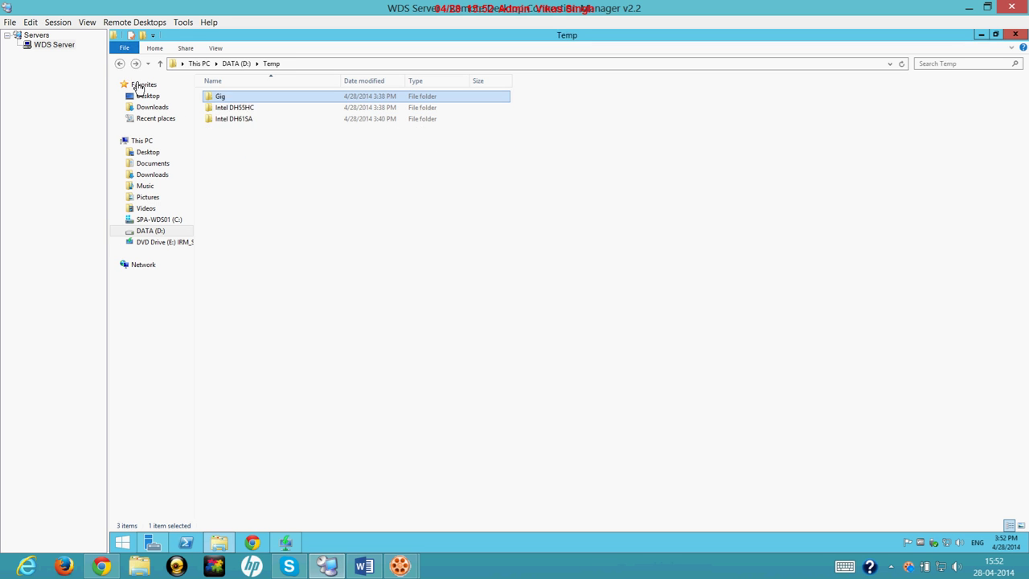
double_click(237, 108)
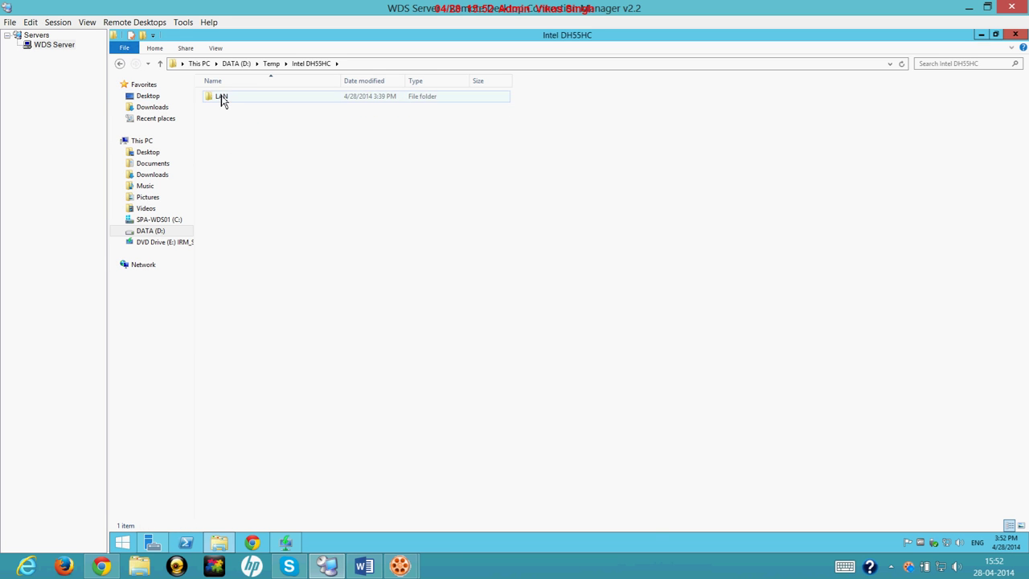
double_click(223, 98)
click(119, 63)
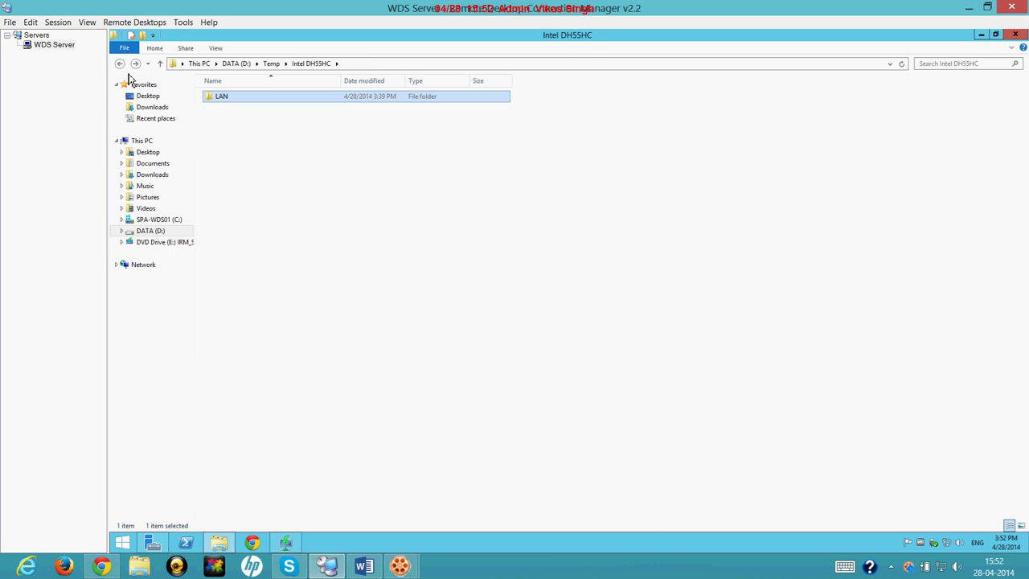
click(119, 64)
double_click(223, 118)
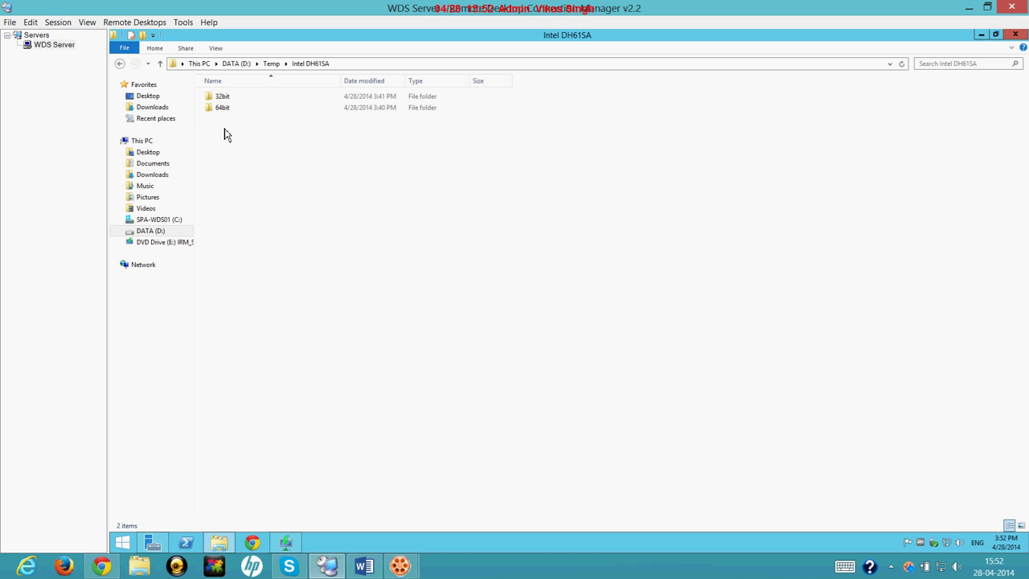
double_click(219, 107)
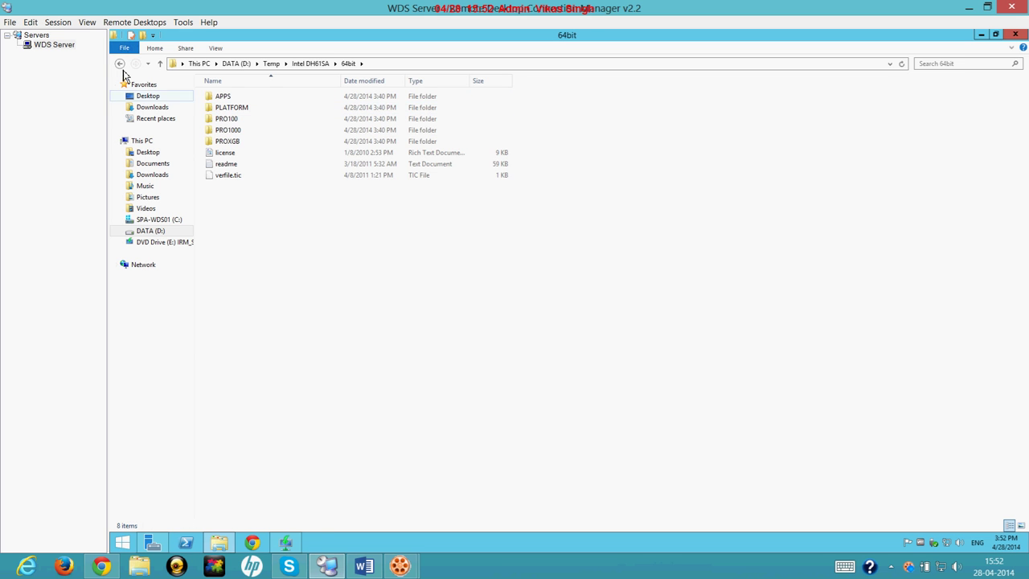
click(119, 64)
click(119, 64)
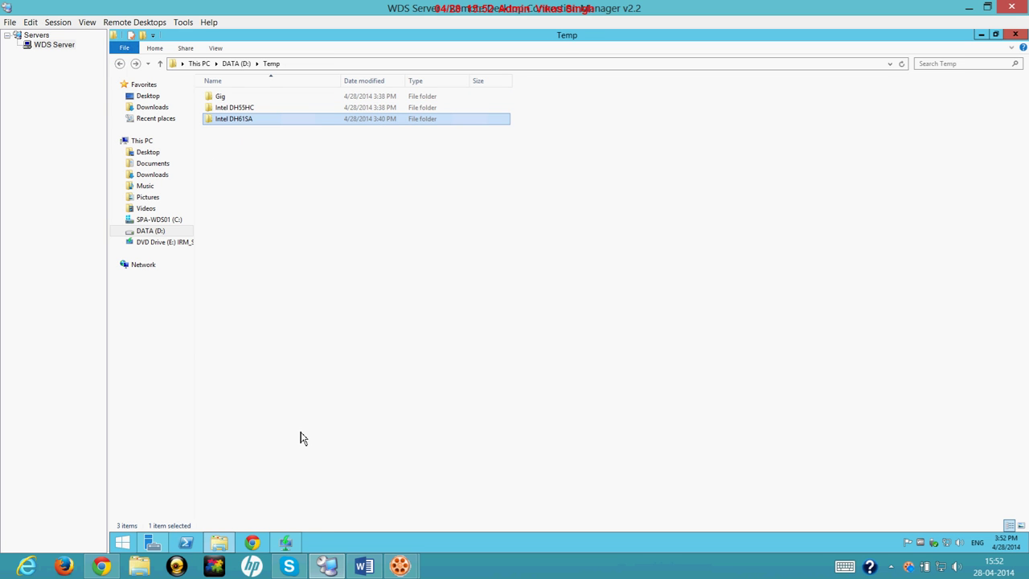
click(221, 541)
Step: Switch to Word to point out the "Let's start" line, and return to the Windows Deployment Services console
click(364, 566)
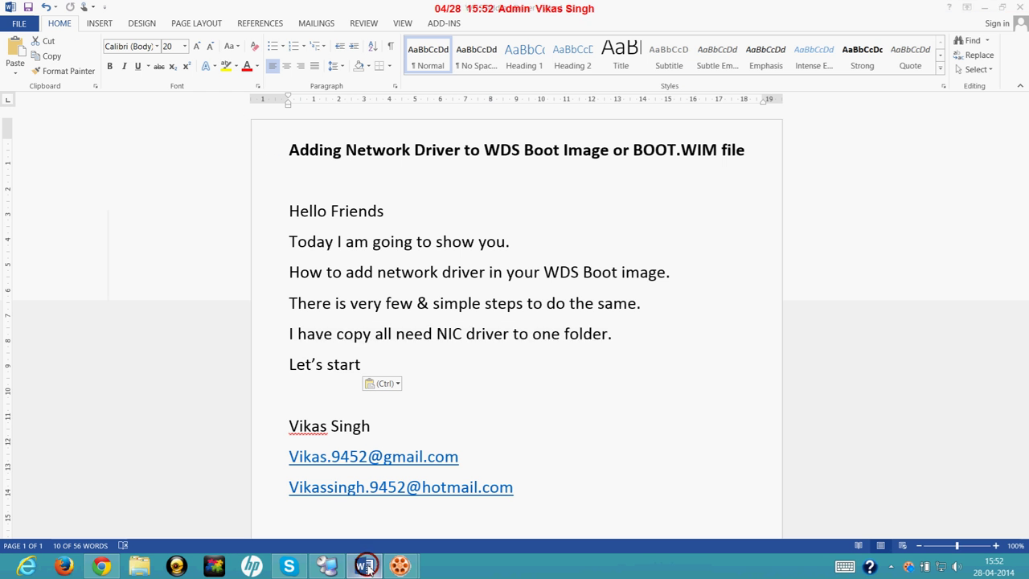
drag(286, 364, 370, 364)
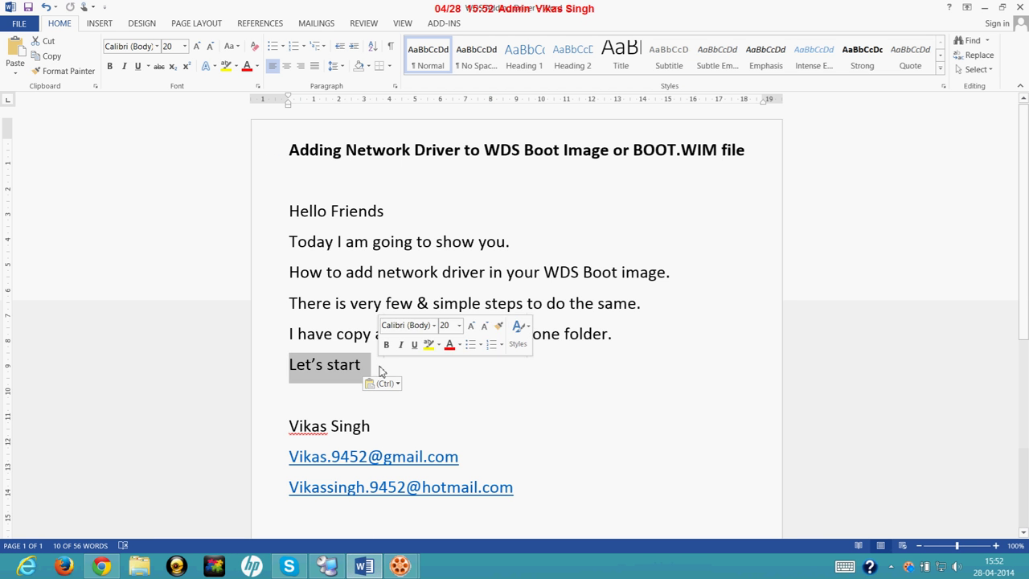
click(364, 566)
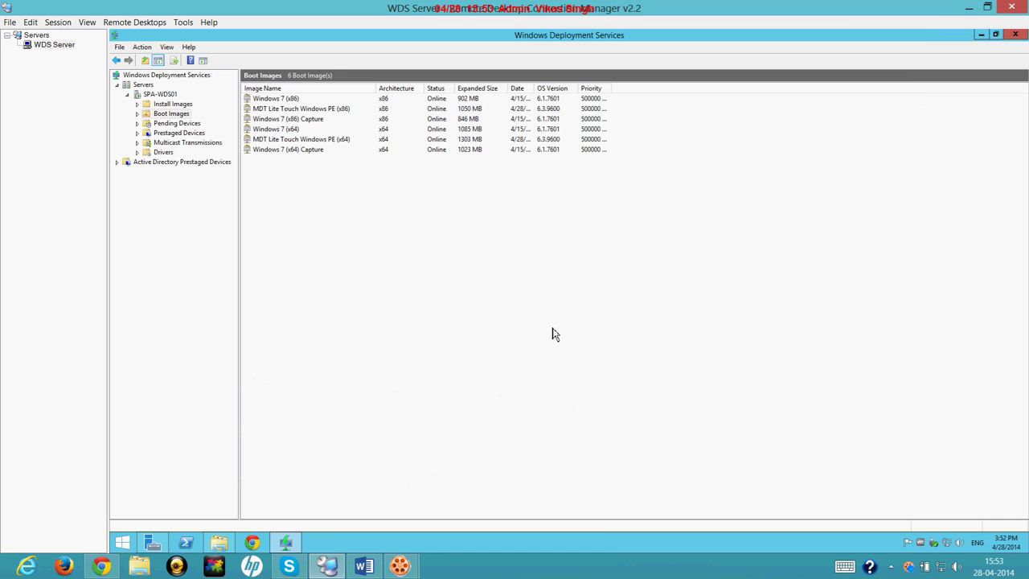
click(283, 131)
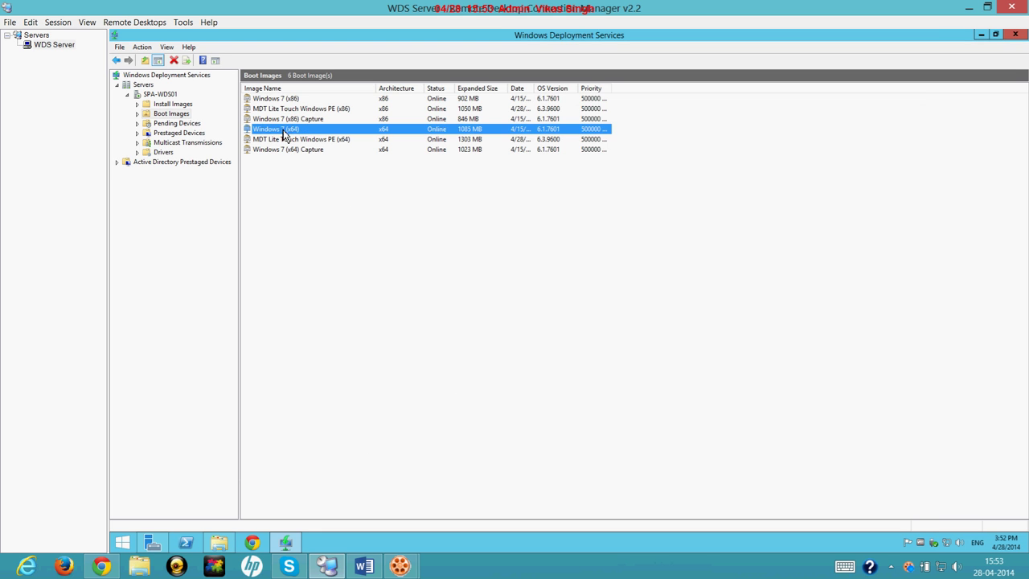
click(290, 100)
right_click(286, 99)
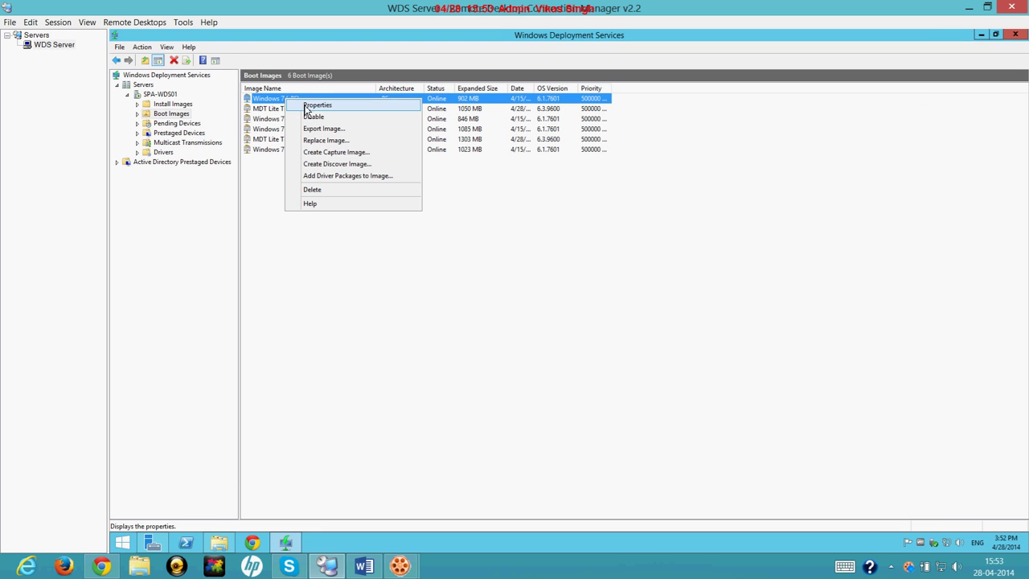
click(352, 307)
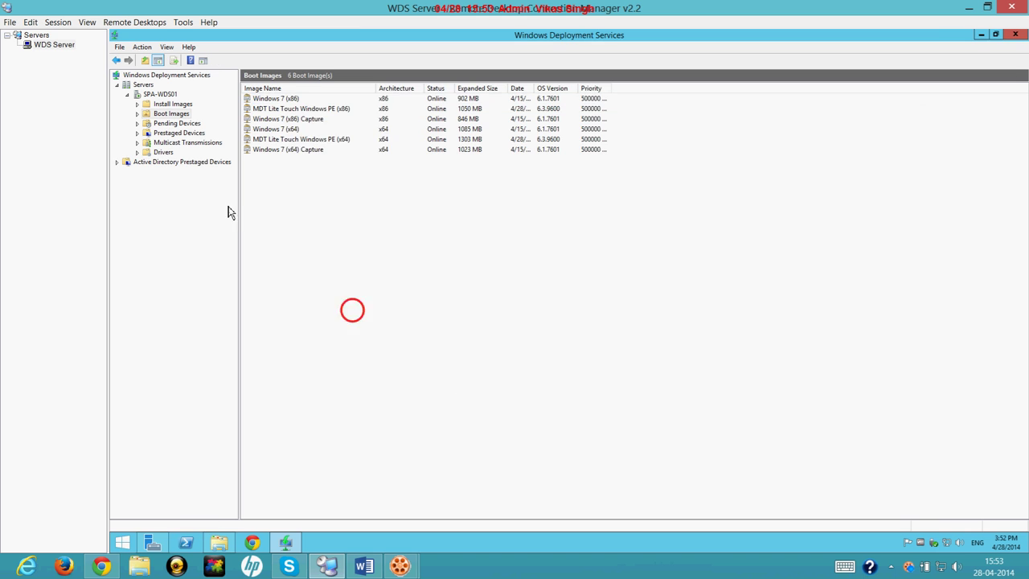
Step: Start the Add Driver Package Wizard for the Drivers node and choose to select all driver packages from a folder
click(161, 153)
click(138, 153)
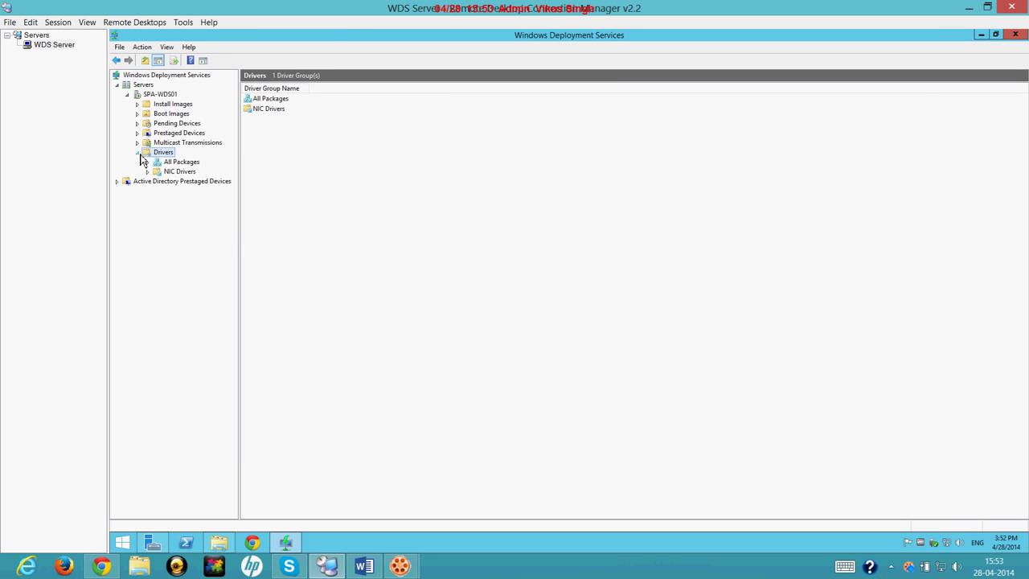
right_click(167, 154)
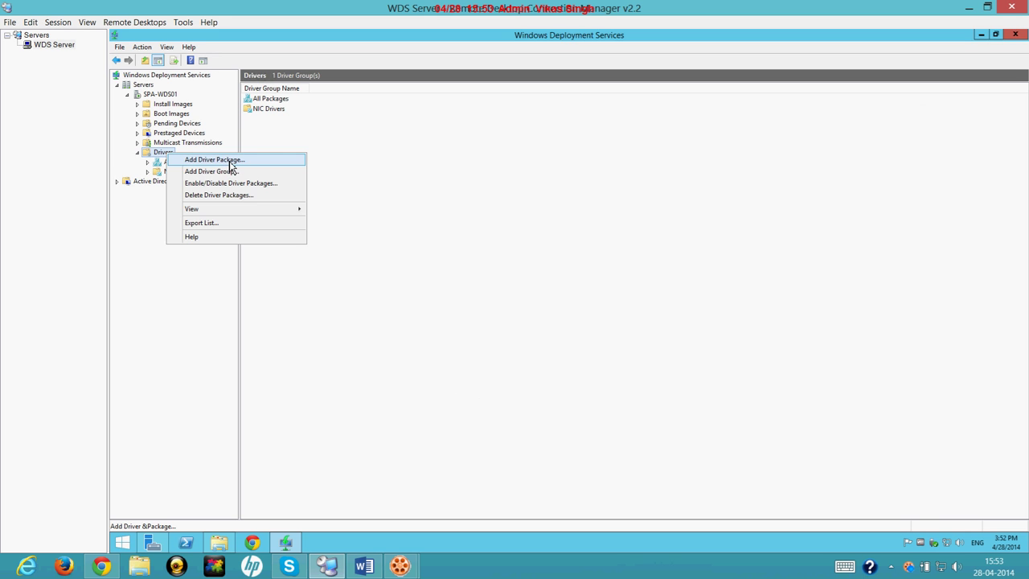
click(230, 160)
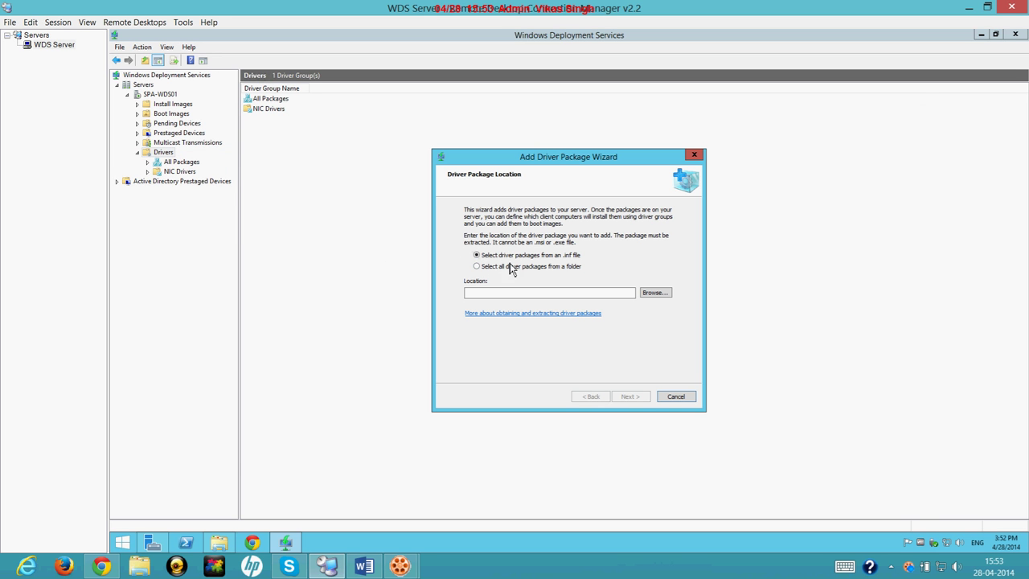
click(476, 266)
Step: Set the driver package location to D:\Temp and load the packages available in that folder
click(652, 293)
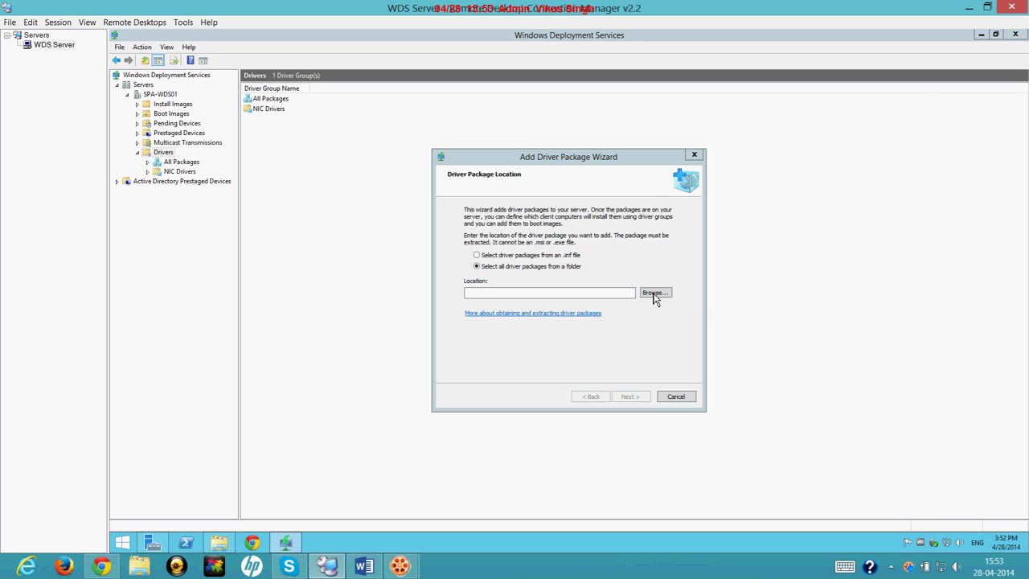
double_click(524, 268)
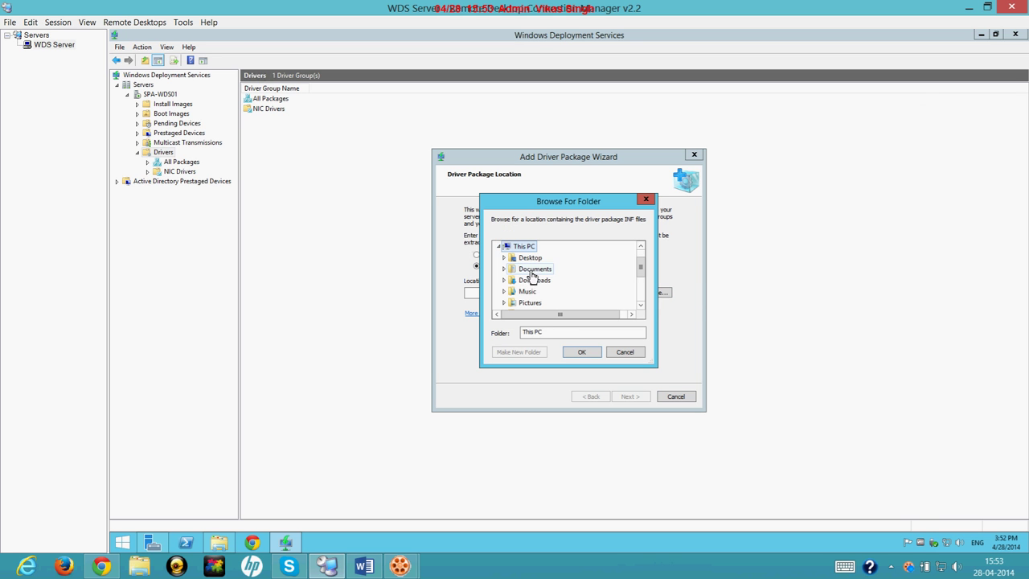
drag(640, 265, 641, 291)
double_click(535, 292)
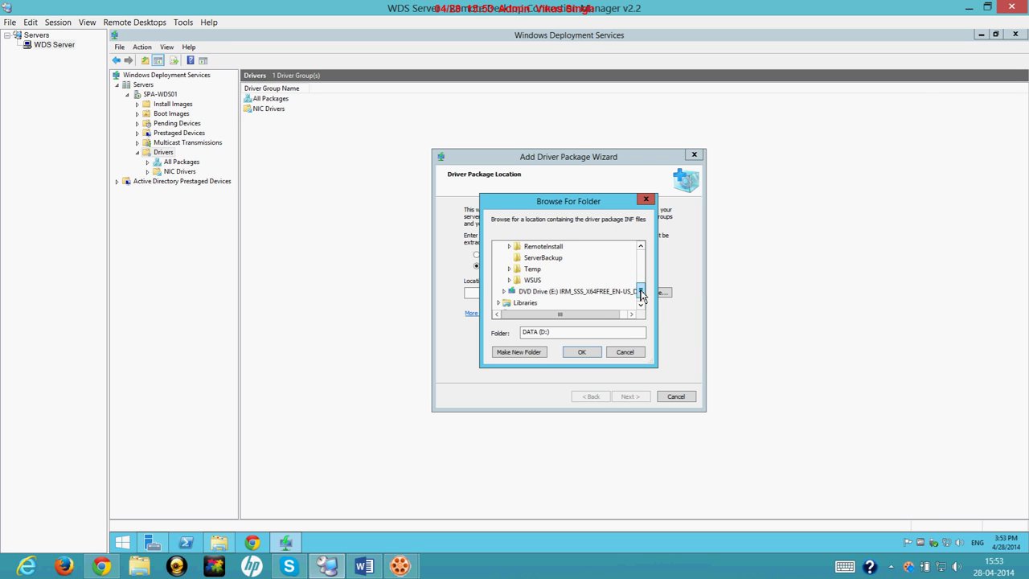
double_click(532, 268)
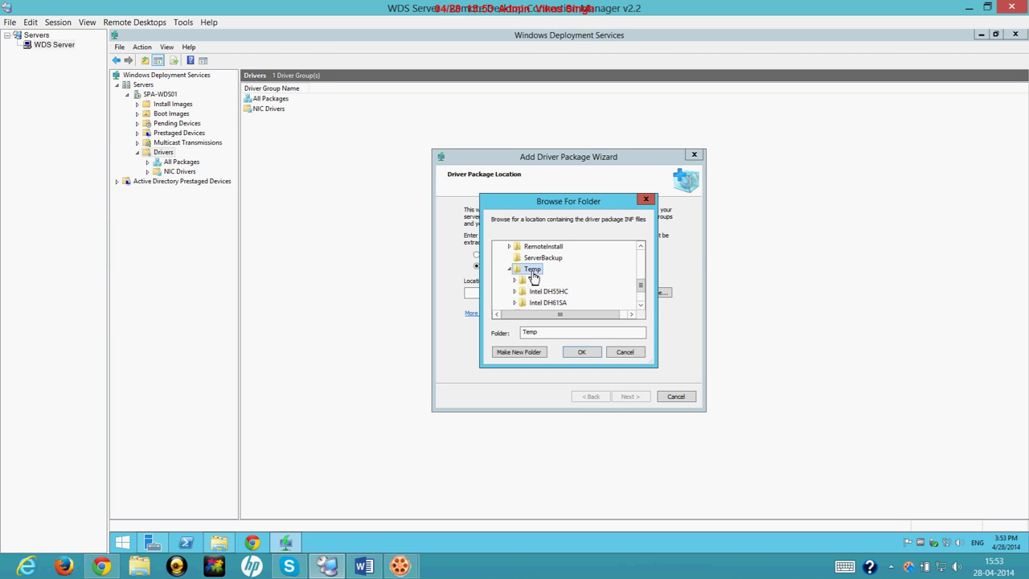
click(581, 351)
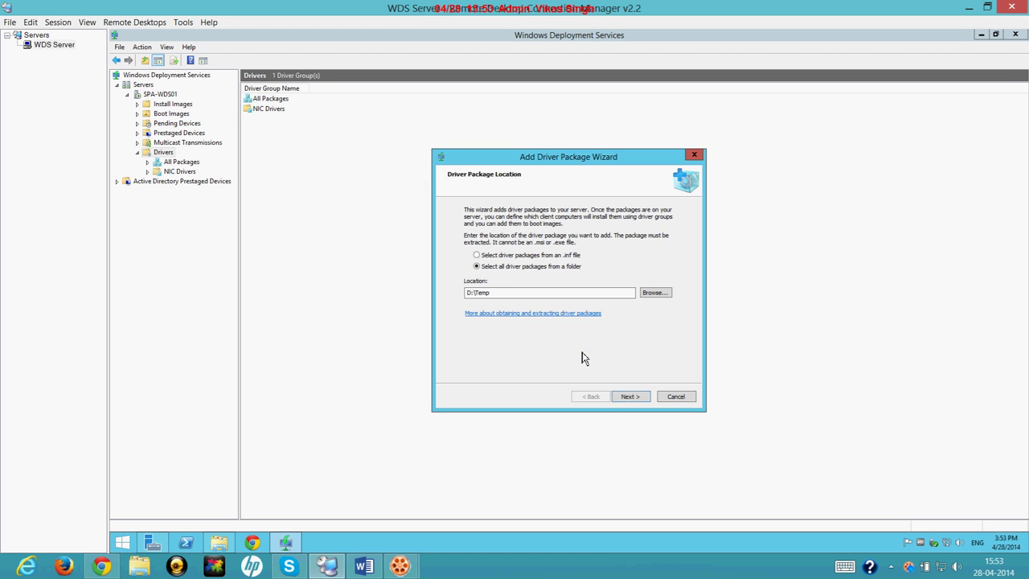
click(631, 396)
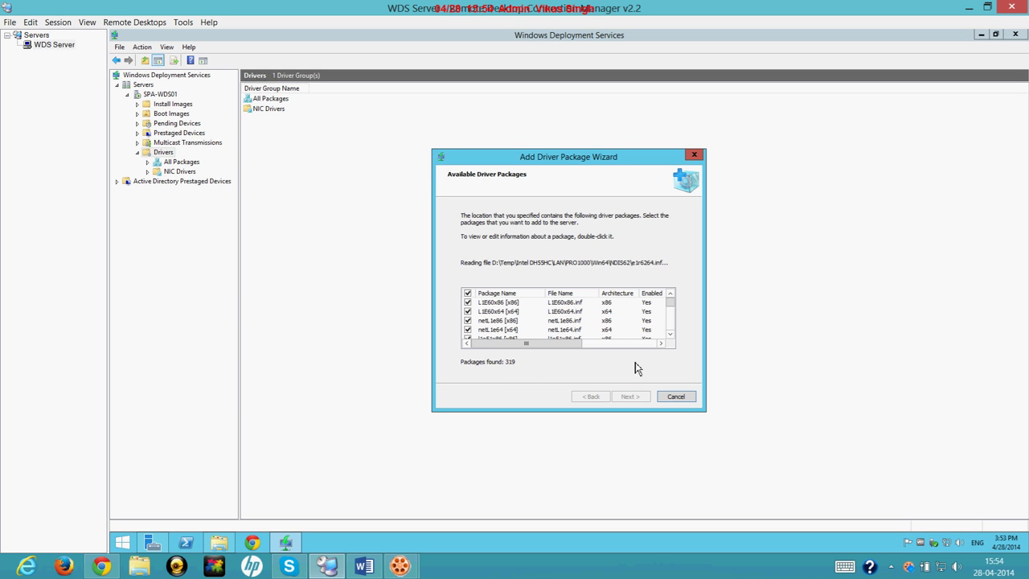
Step: Add all the driver packages found to the server and continue past the failed packages list to the driver group choice
click(670, 305)
drag(674, 313, 670, 324)
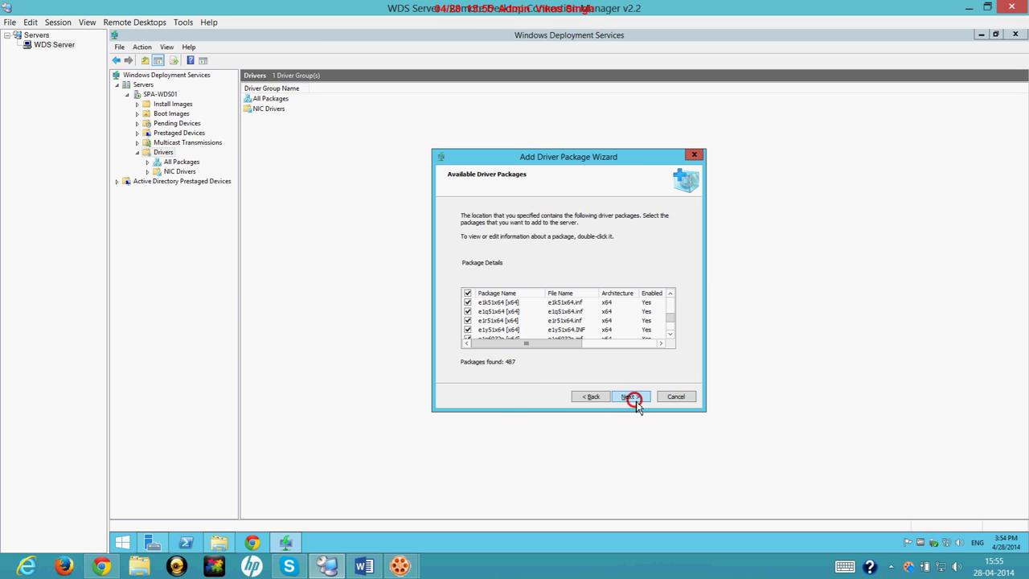
click(632, 398)
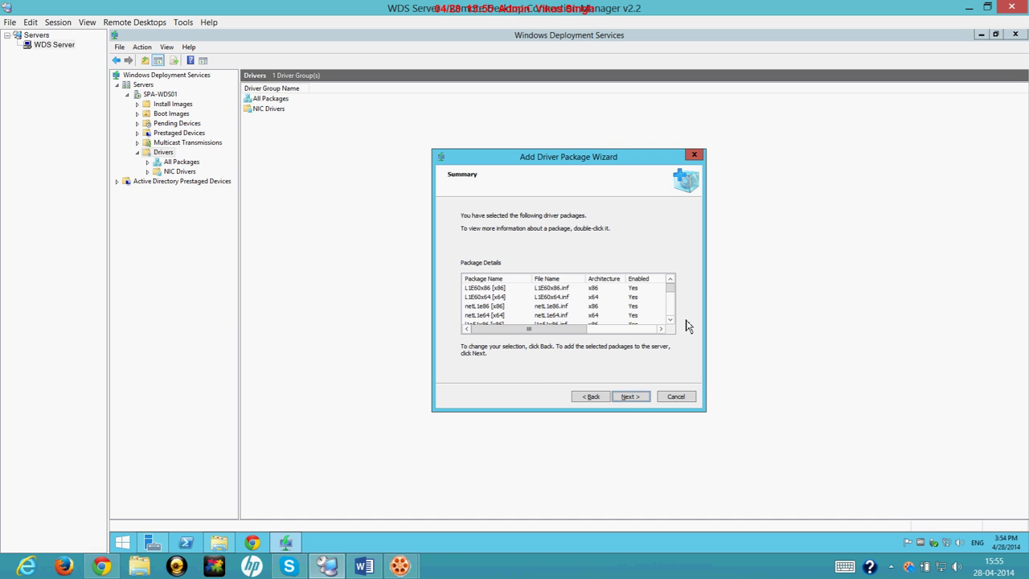
drag(670, 286, 671, 312)
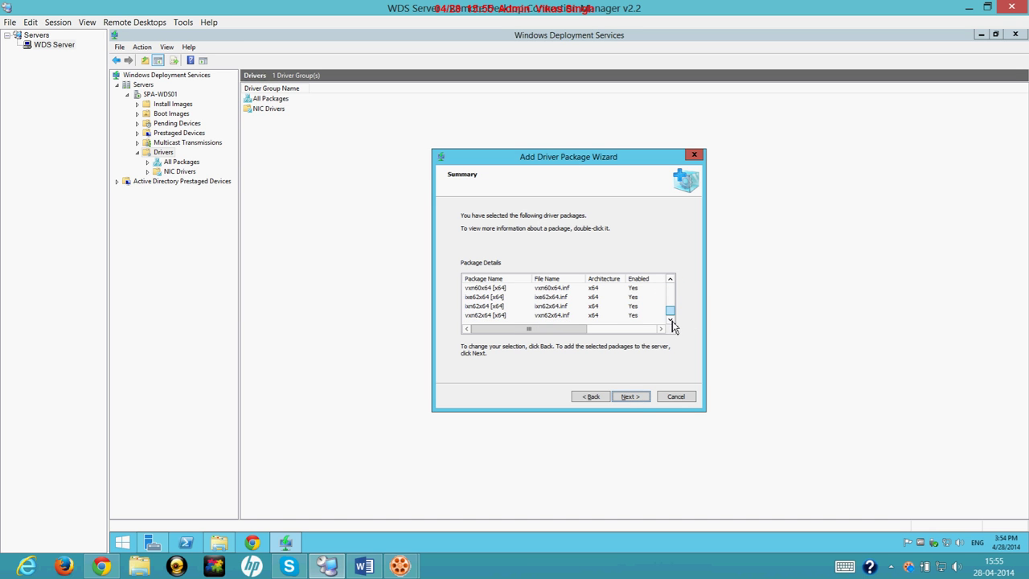
click(636, 397)
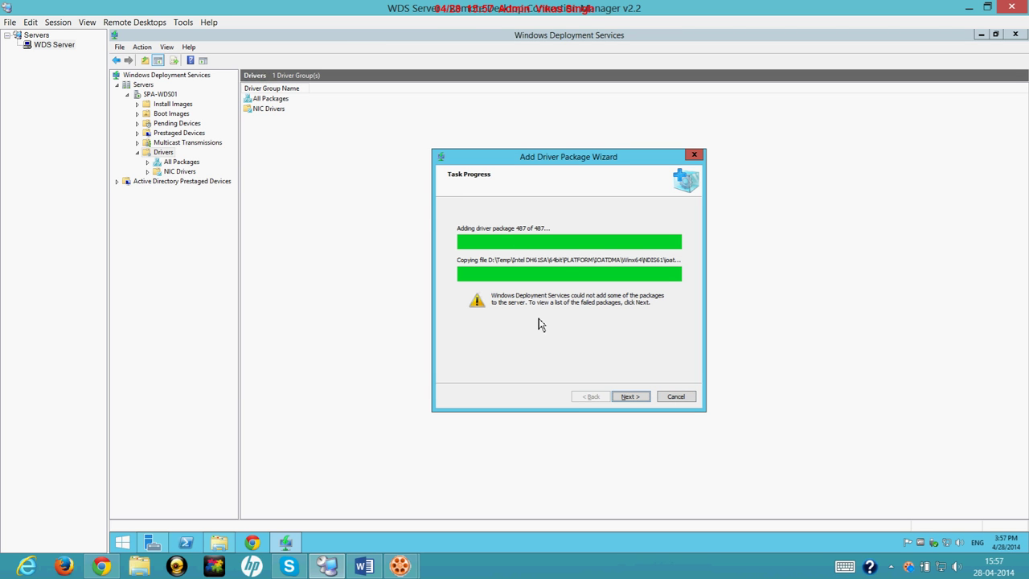
click(641, 399)
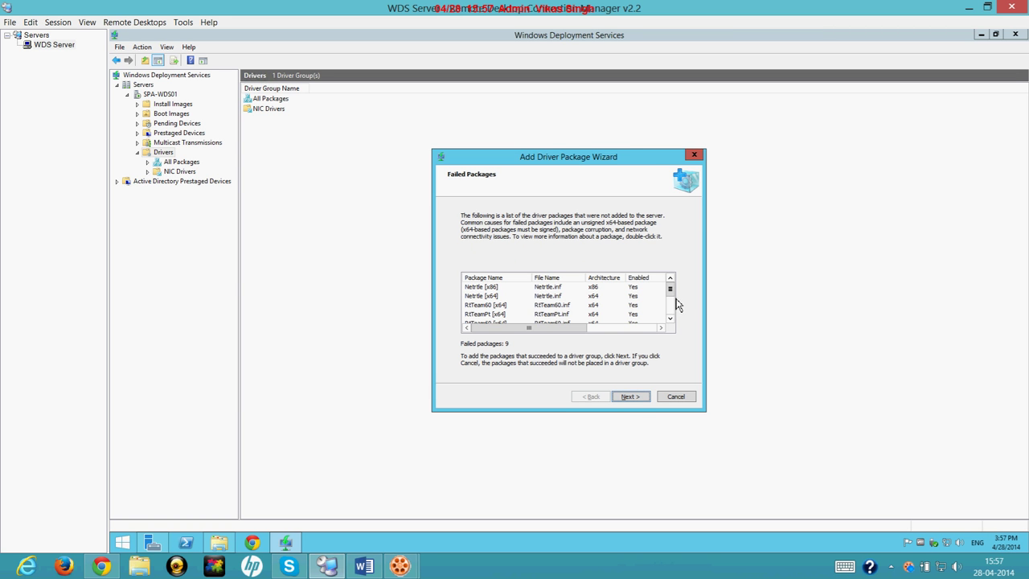
click(632, 399)
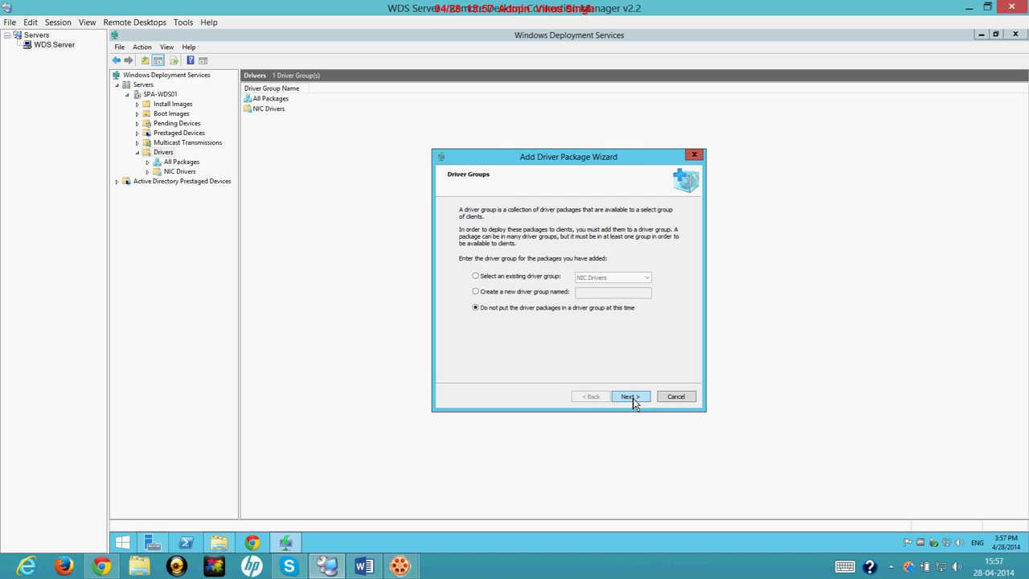
Step: Put the added packages in a new driver group named NewNICDriver and finish the wizard without modifying the group's filters
click(484, 292)
click(604, 294)
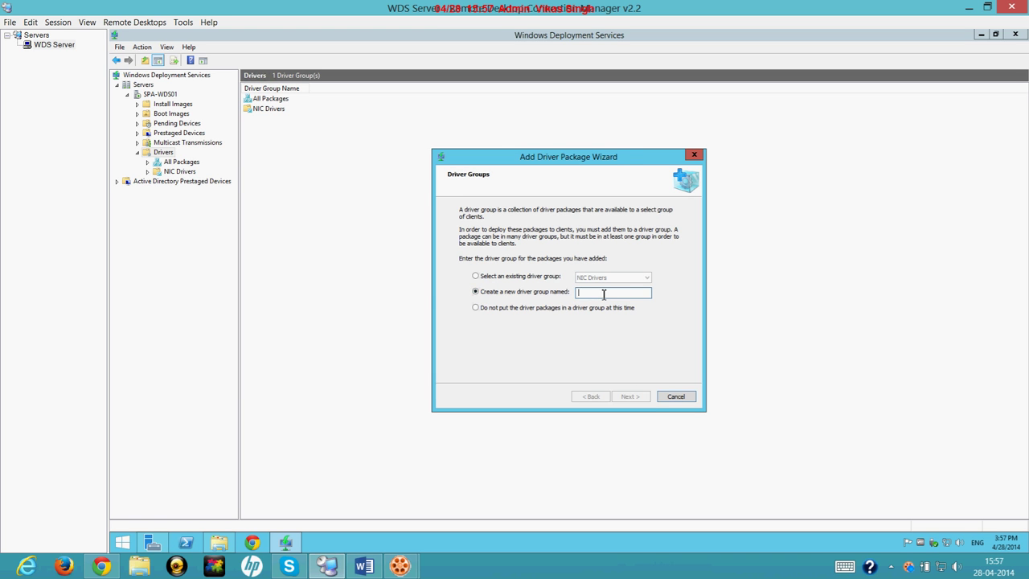
text(NewNI)
text(C)
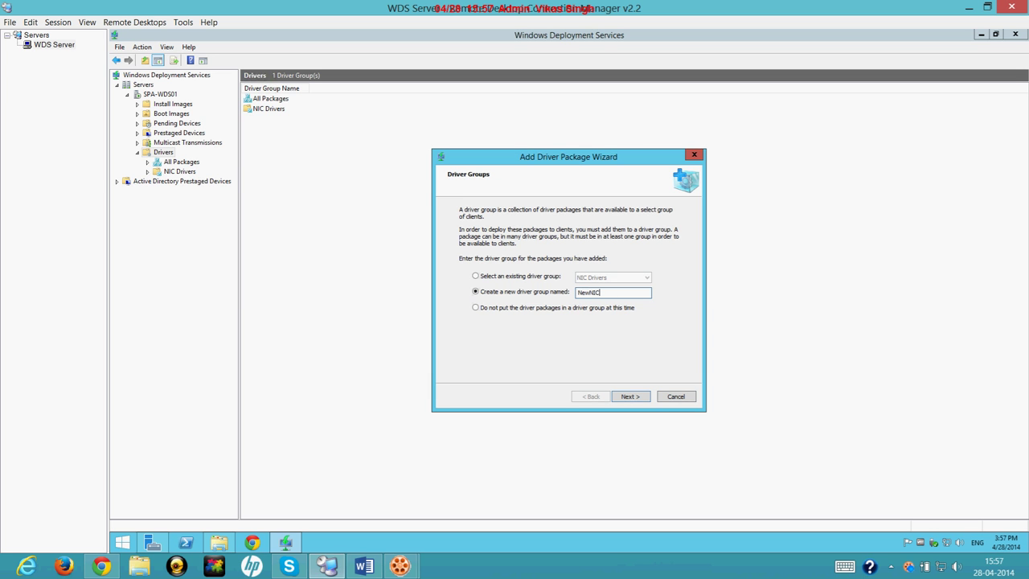
text(Driver)
click(633, 402)
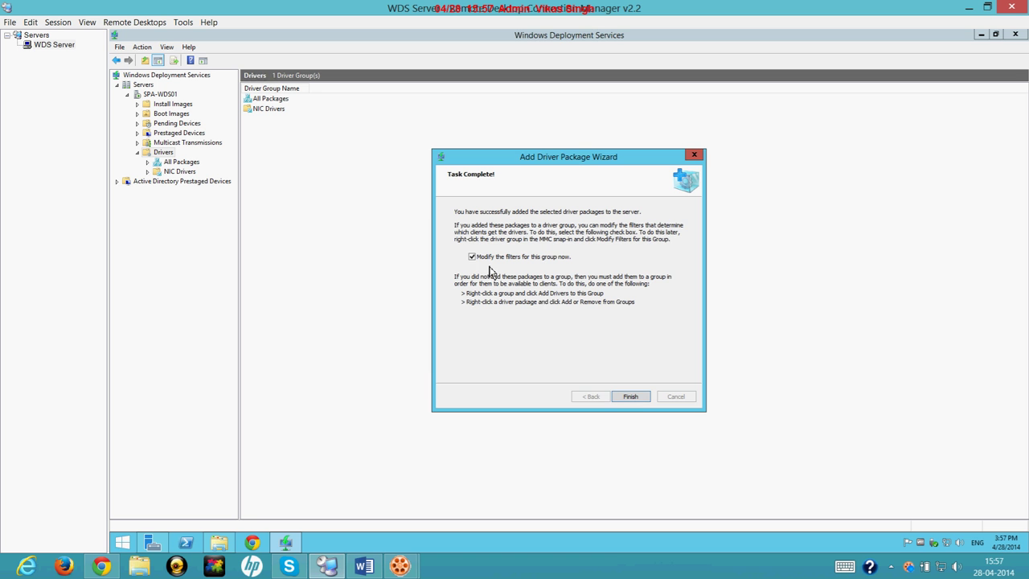
click(472, 257)
click(630, 398)
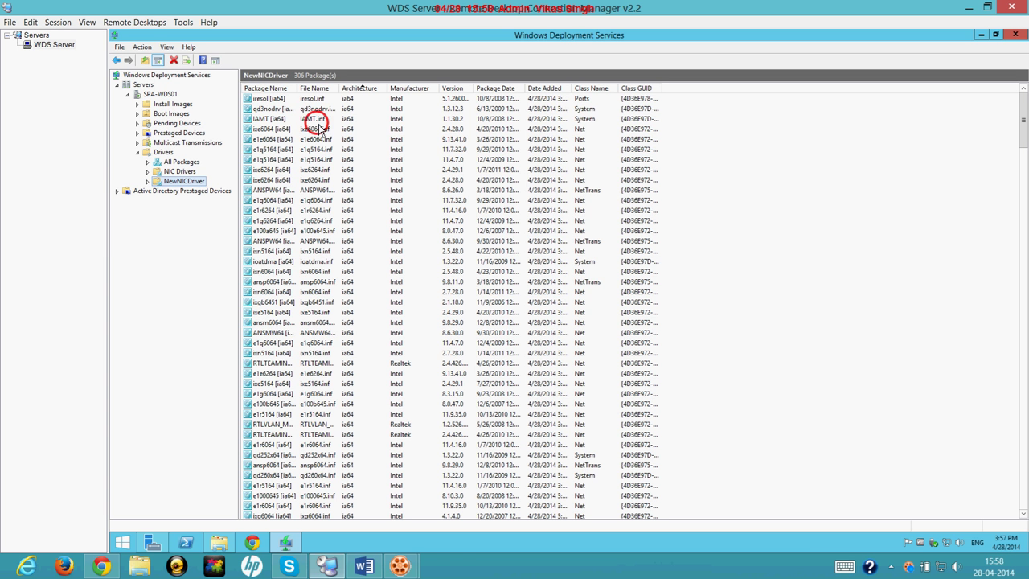
Step: Examine the driver packages listed in the NewNICDriver group
click(310, 119)
drag(1021, 128, 1014, 95)
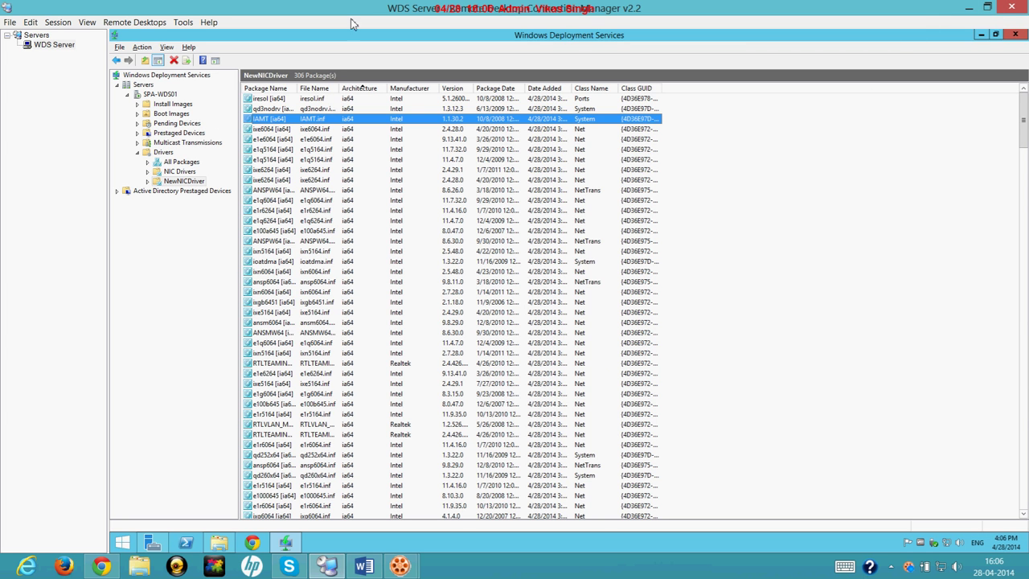
Step: Start adding driver packages to the MDT Lite Touch Windows PE (x86) boot image and search for matching packages
click(172, 114)
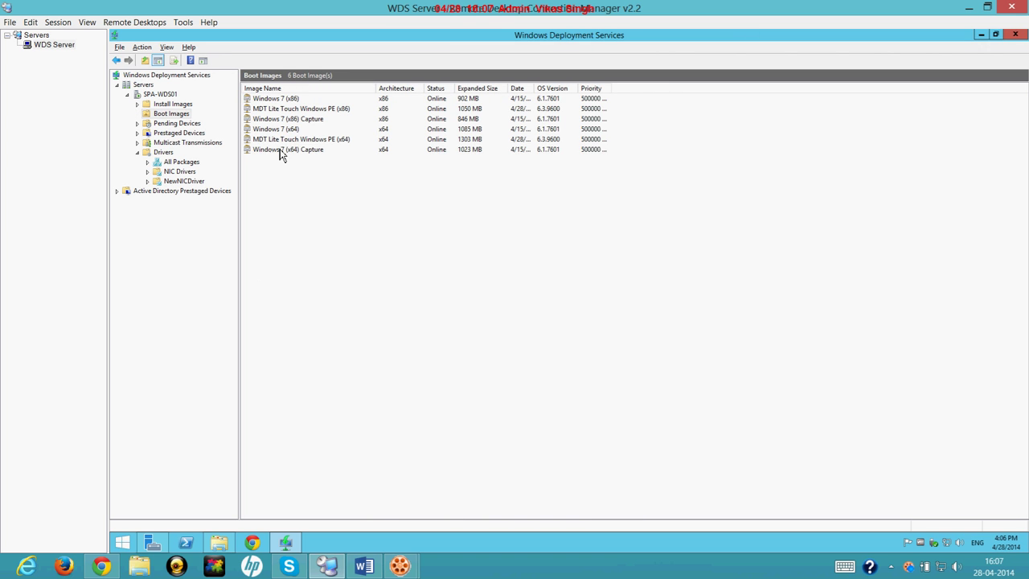
click(285, 152)
click(298, 139)
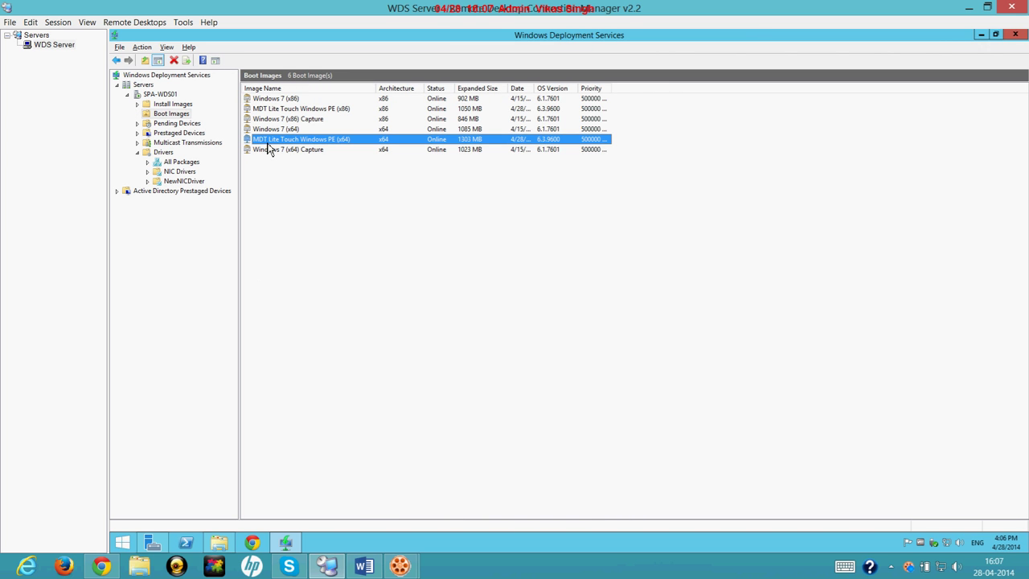
right_click(280, 110)
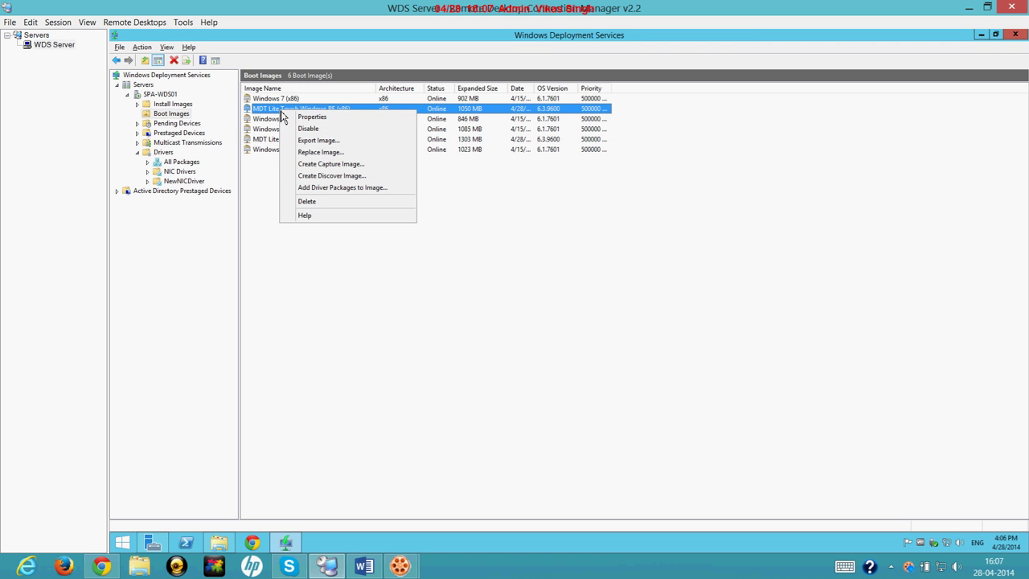
click(339, 193)
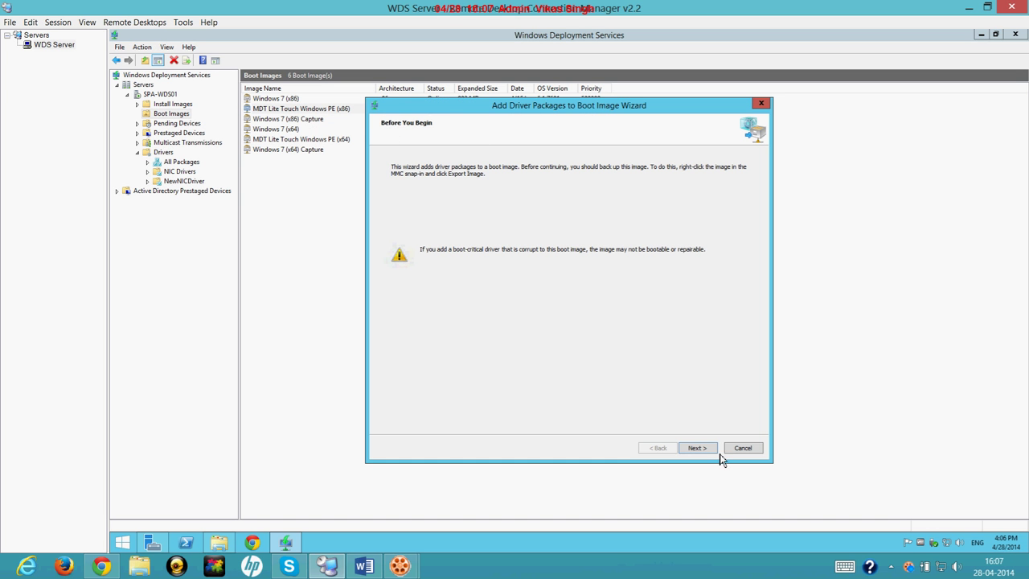
click(698, 448)
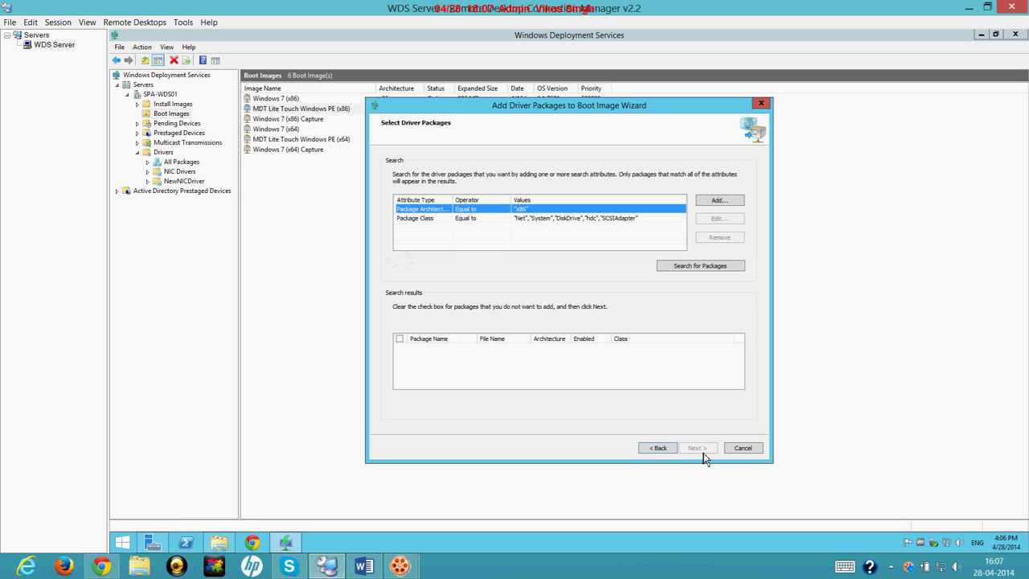
click(693, 269)
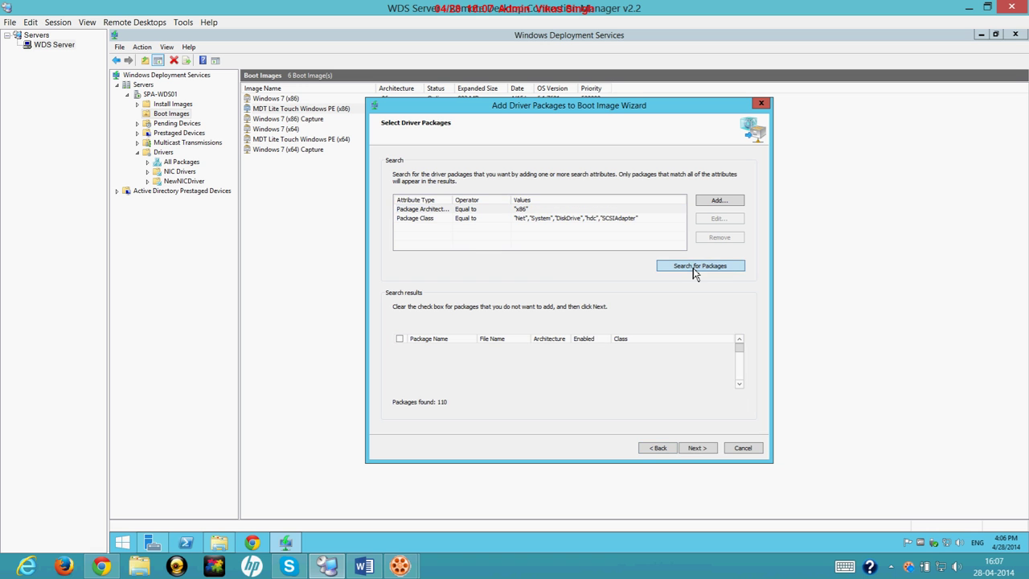
Step: Add all the packages found to the MDT Lite Touch Windows PE (x86) boot image and finish the wizard
mouse_move(740, 351)
mouse_down()
mouse_move(739, 381)
mouse_move(739, 335)
mouse_up()
click(741, 338)
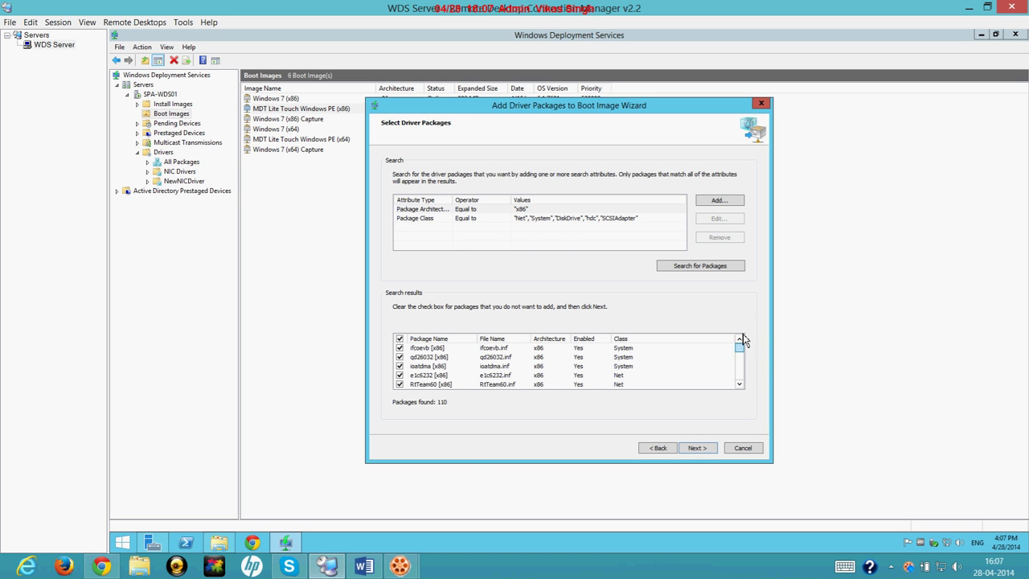
click(692, 448)
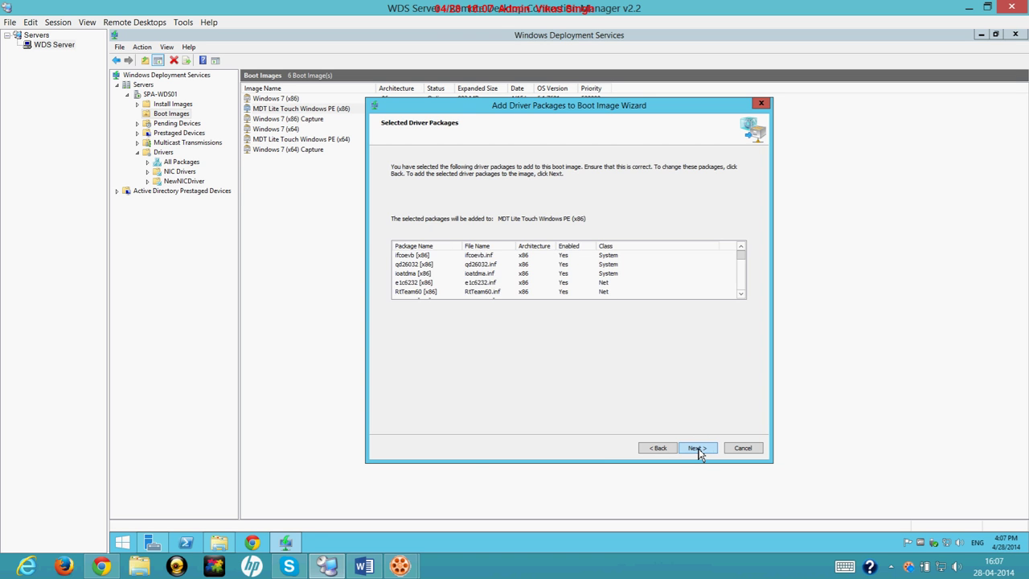
click(698, 447)
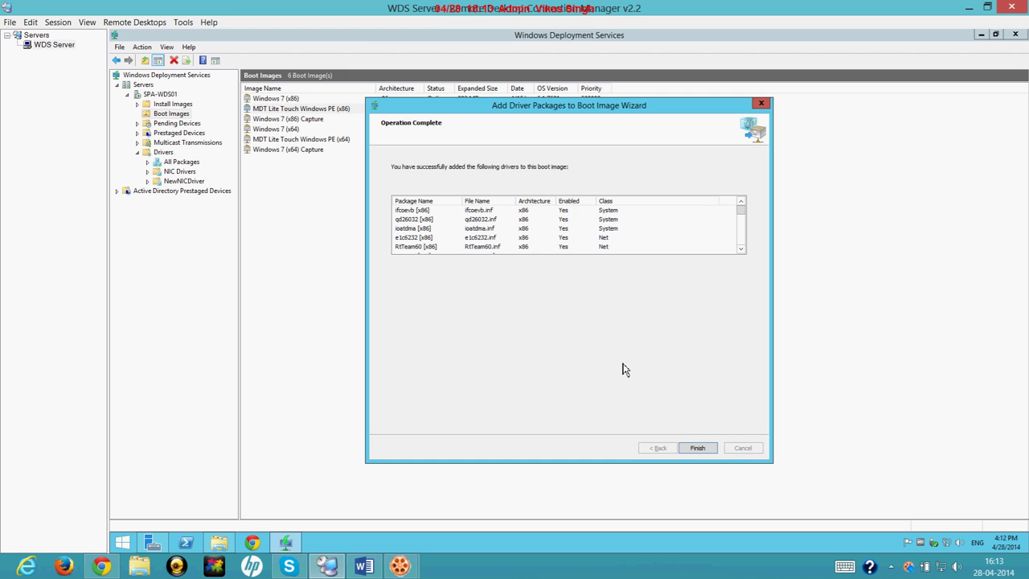
click(697, 450)
Step: Switch to Word and highlight the author's name and e-mail addresses at the end of the note
click(364, 567)
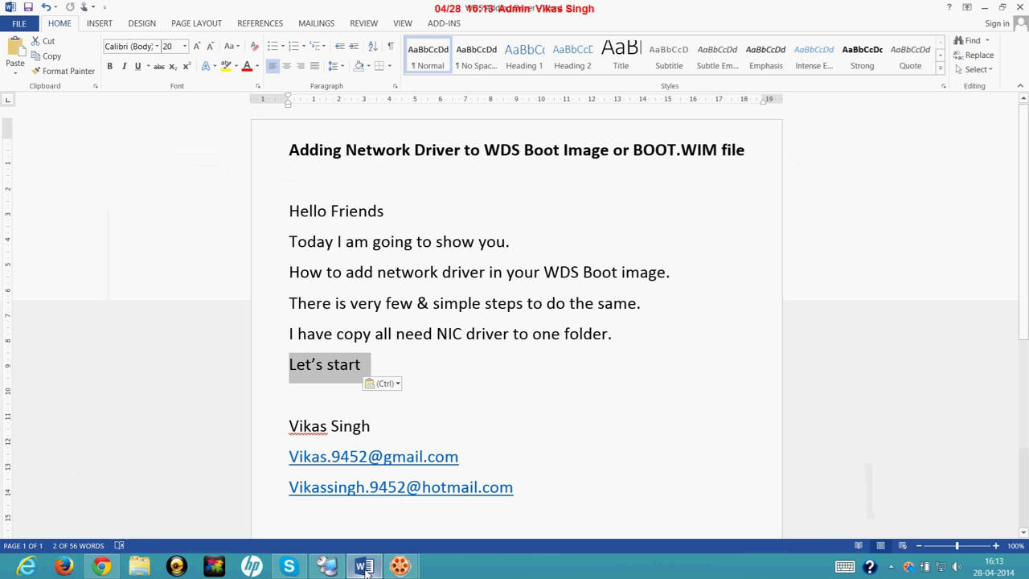
click(287, 425)
drag(319, 444, 520, 506)
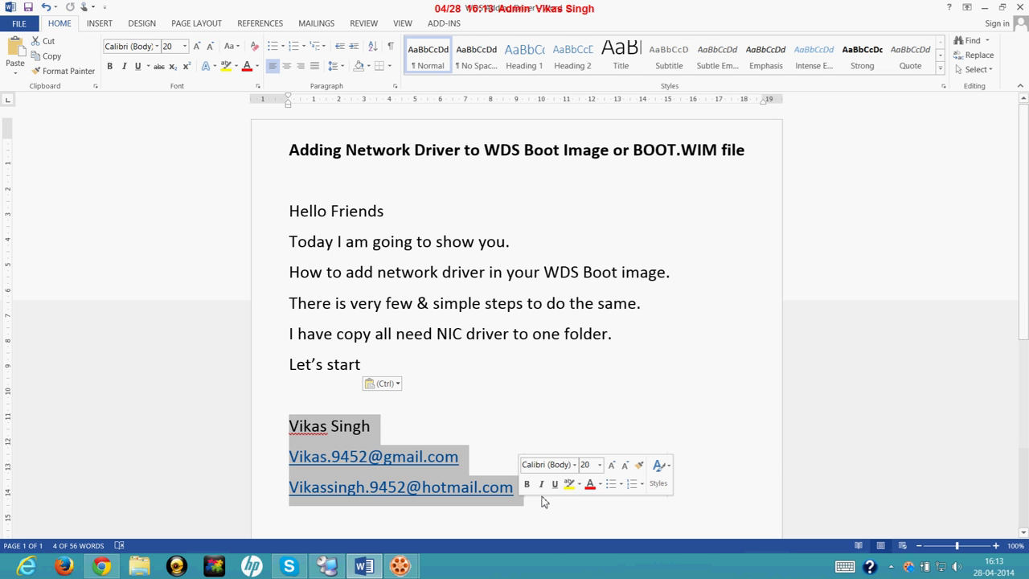
key(alt)
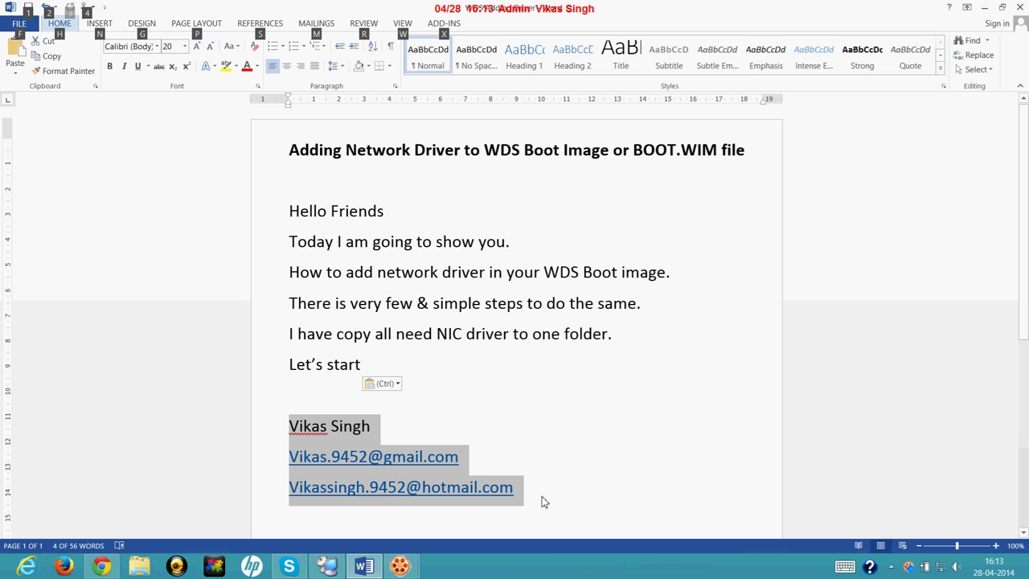